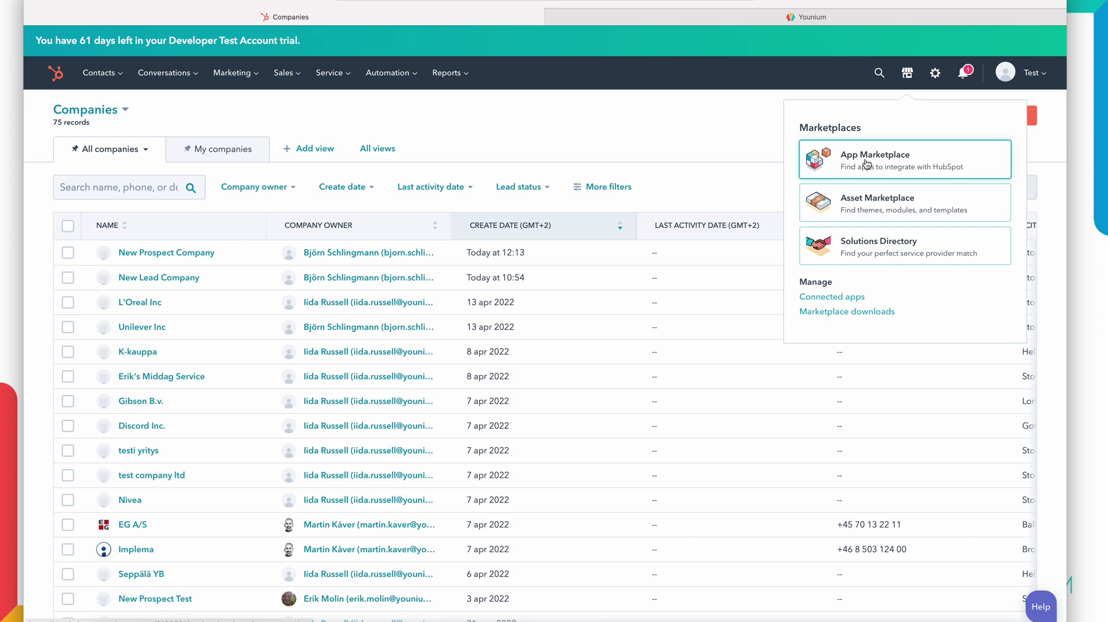
- Open the HubSpot App Marketplace from the top navigation
click(866, 164)
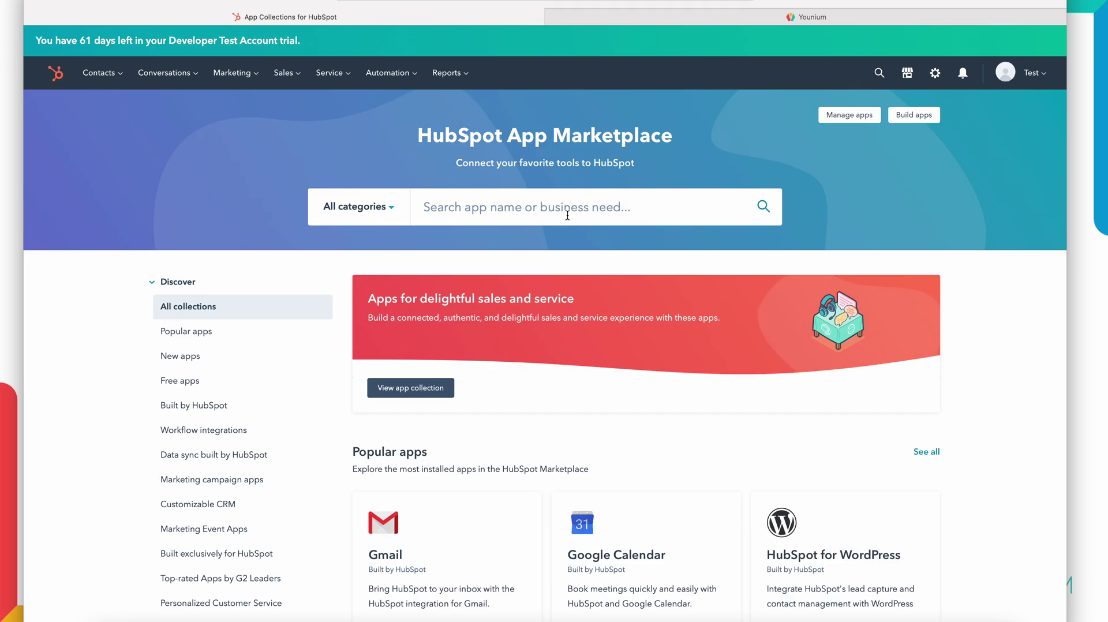
- Search the marketplace for 'younium' and open the Younium app listing, shown as already installed
click(543, 205)
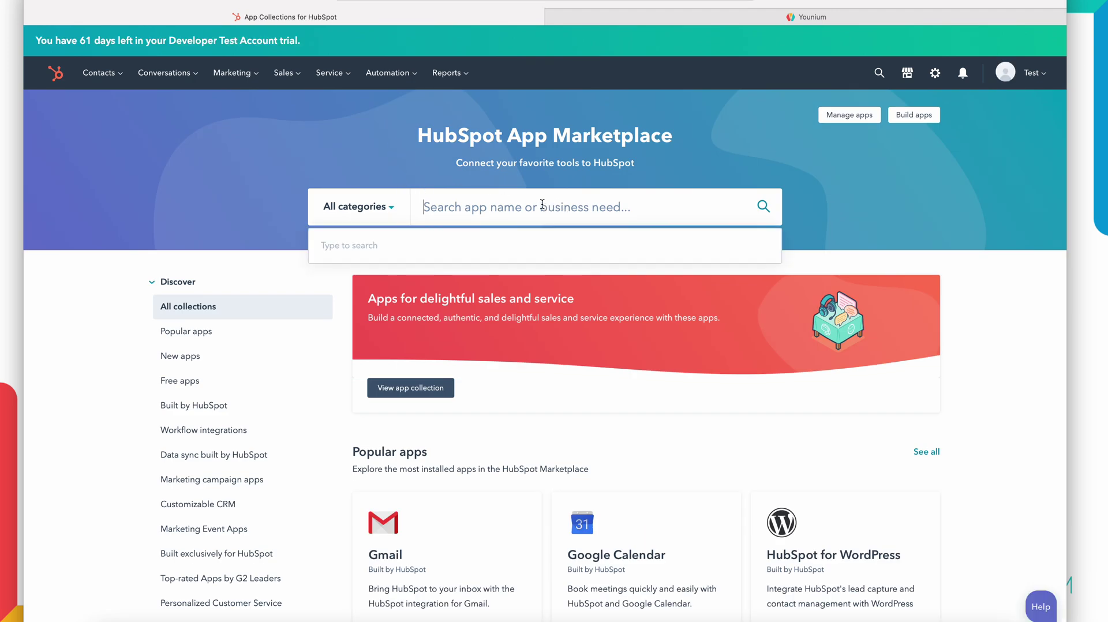
text(younium)
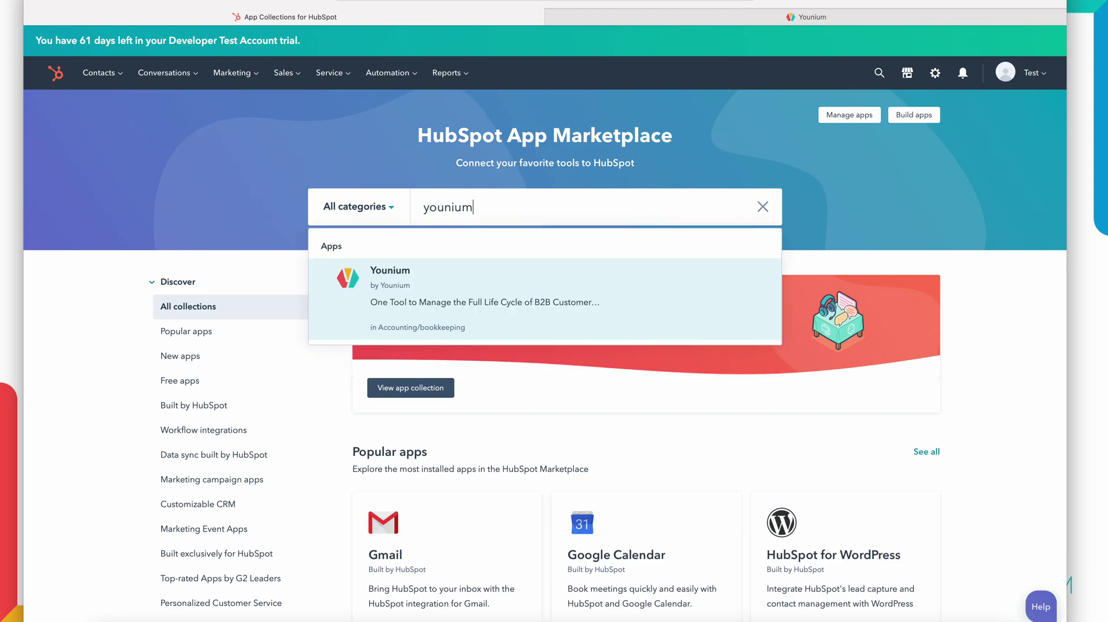
click(437, 299)
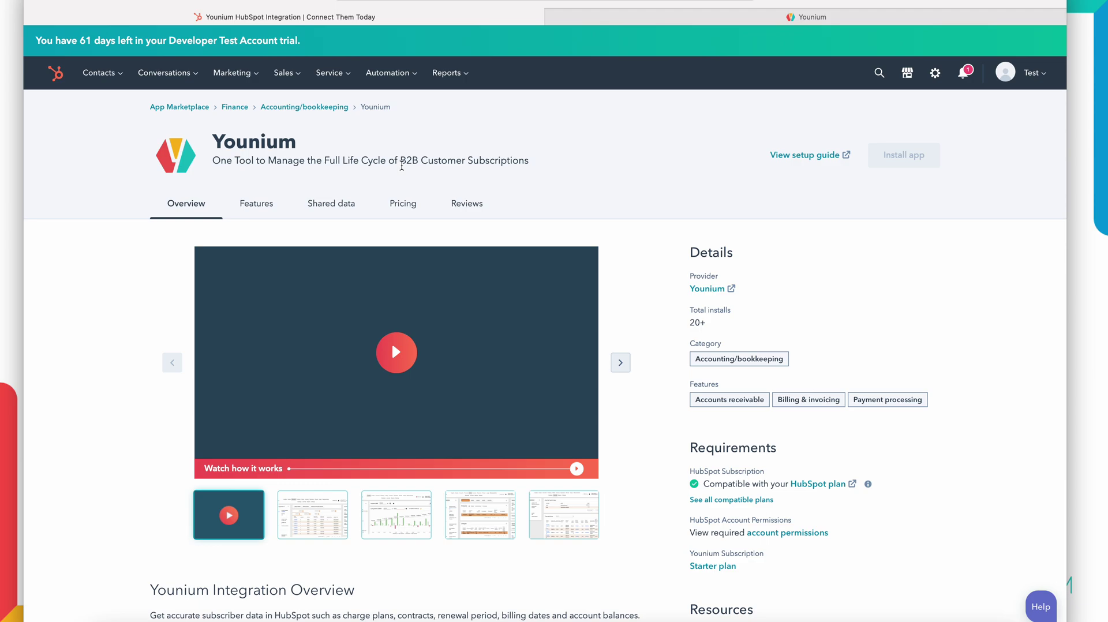
scroll(393, 348, down, 3)
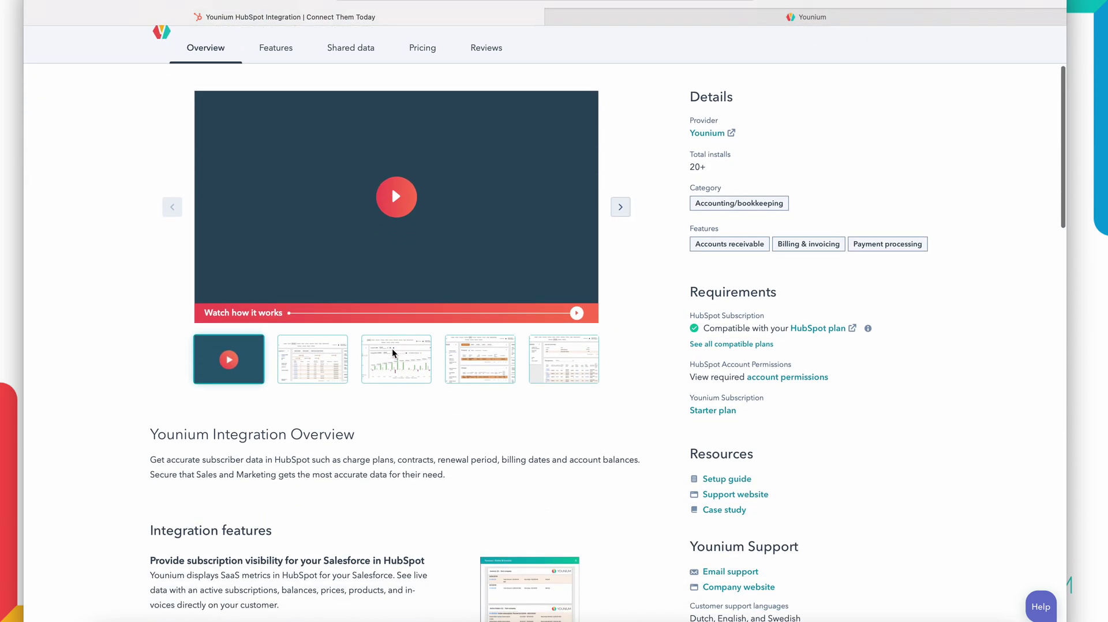
scroll(393, 352, up, 3)
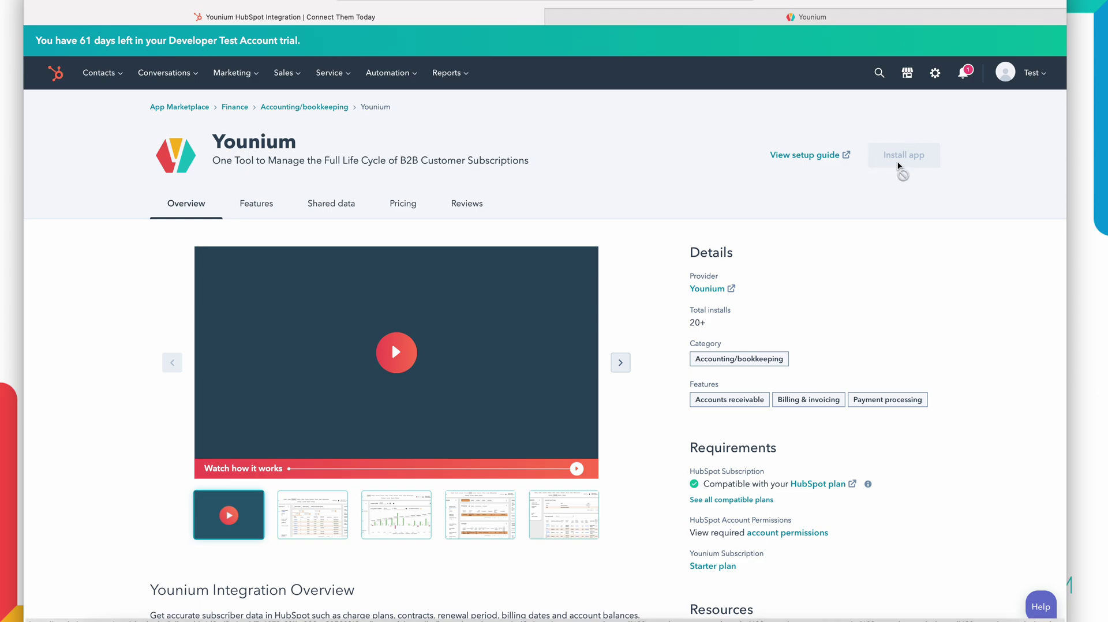
mouse_move(899, 167)
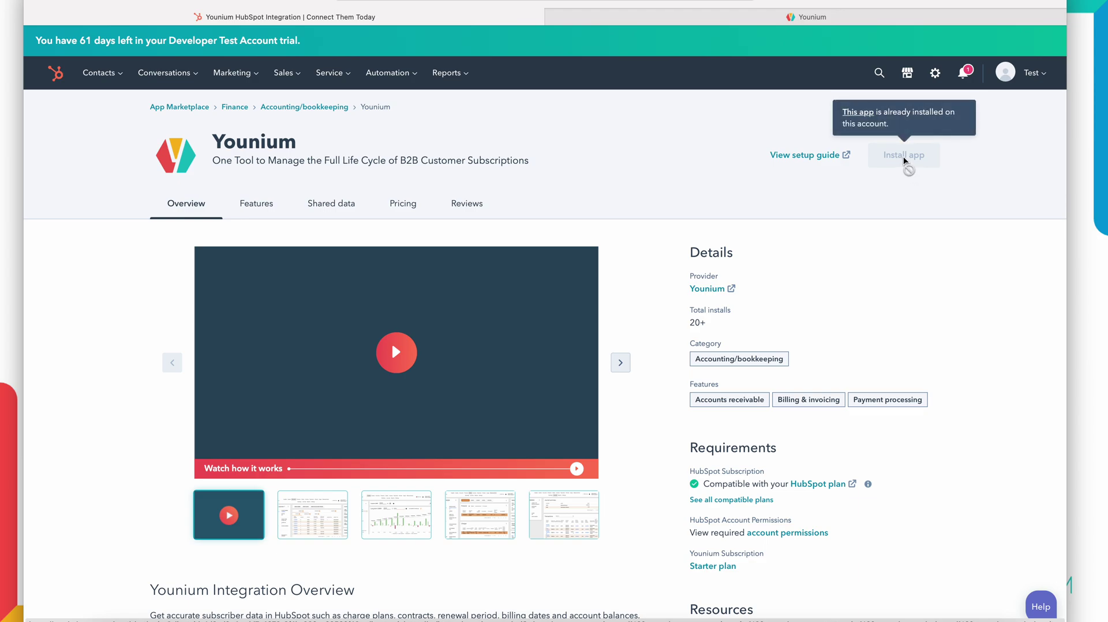
mouse_move(816, 20)
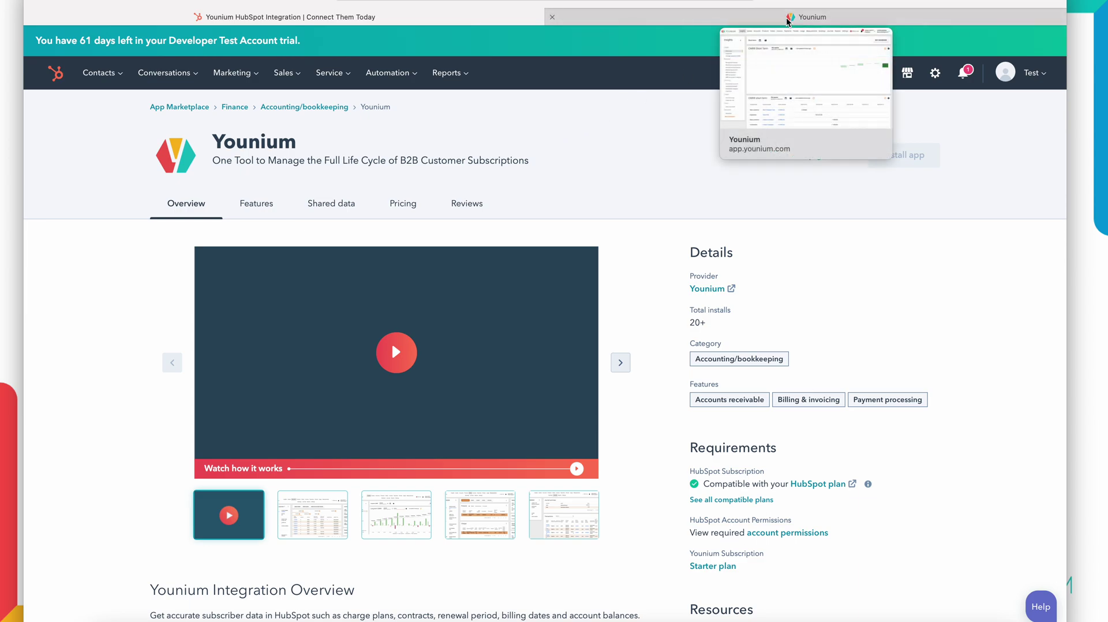
- In Younium's Hubspot settings, confirm readiness to connect and start linking the account to HubSpot
click(789, 21)
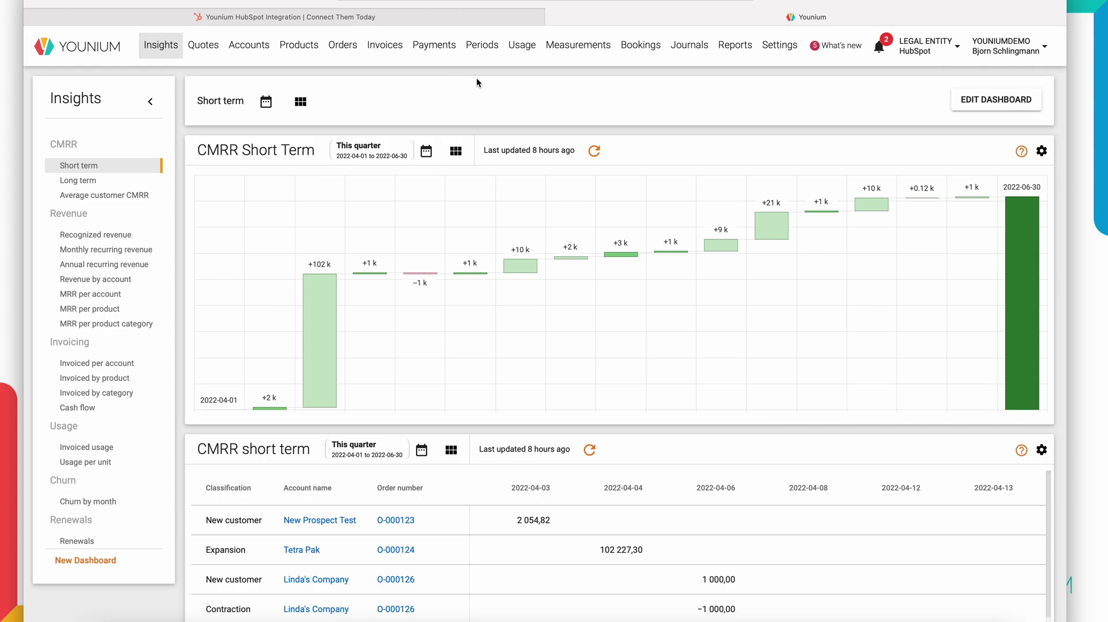
click(777, 47)
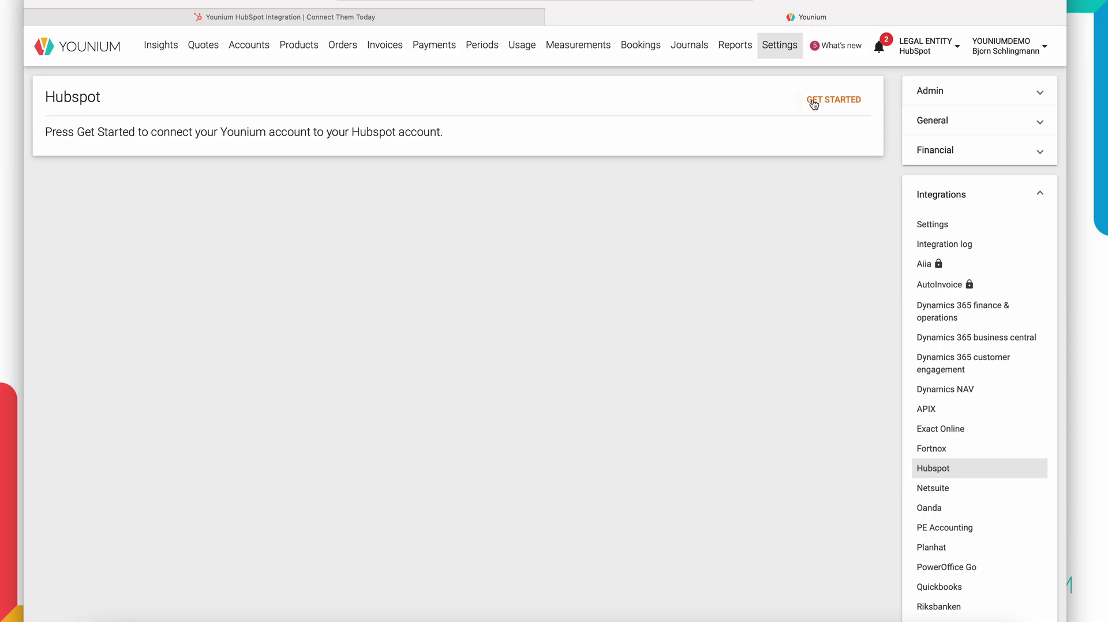
click(835, 101)
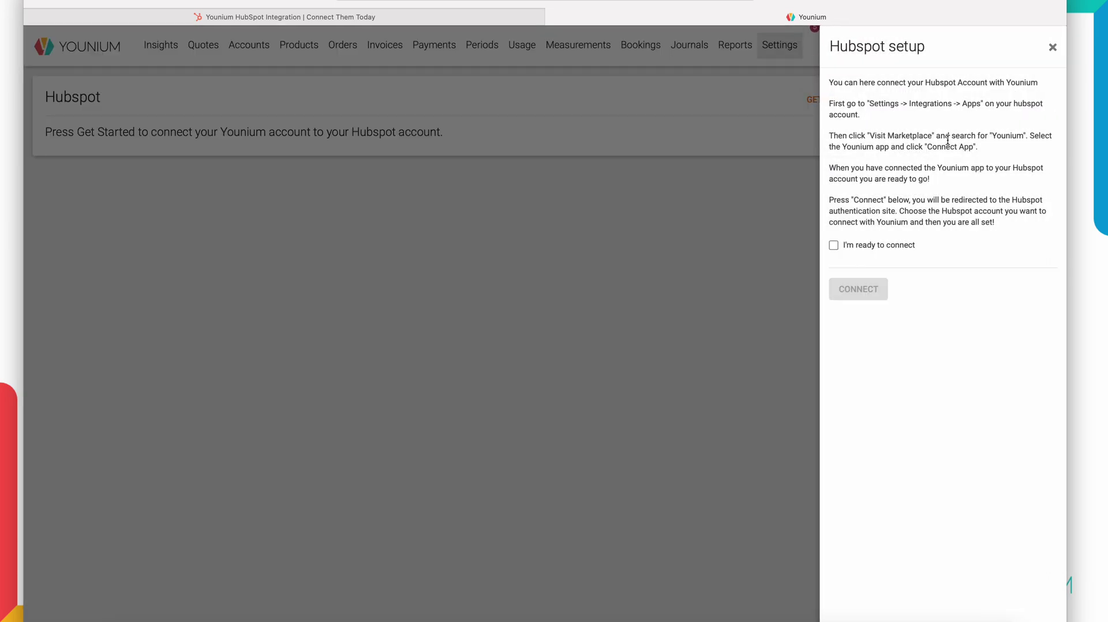
click(834, 245)
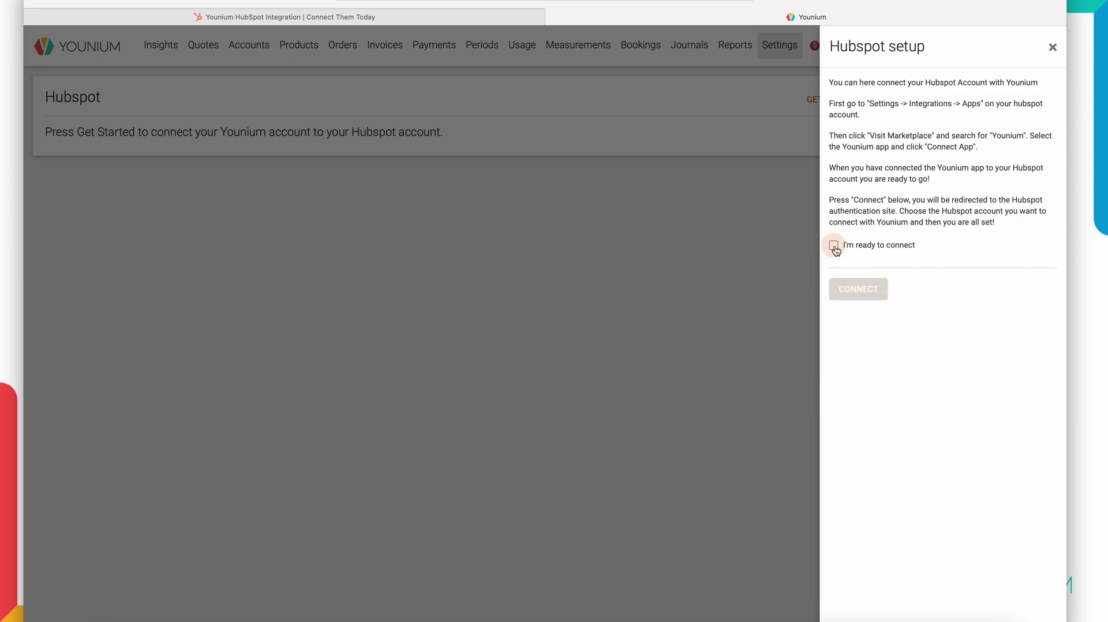
click(864, 297)
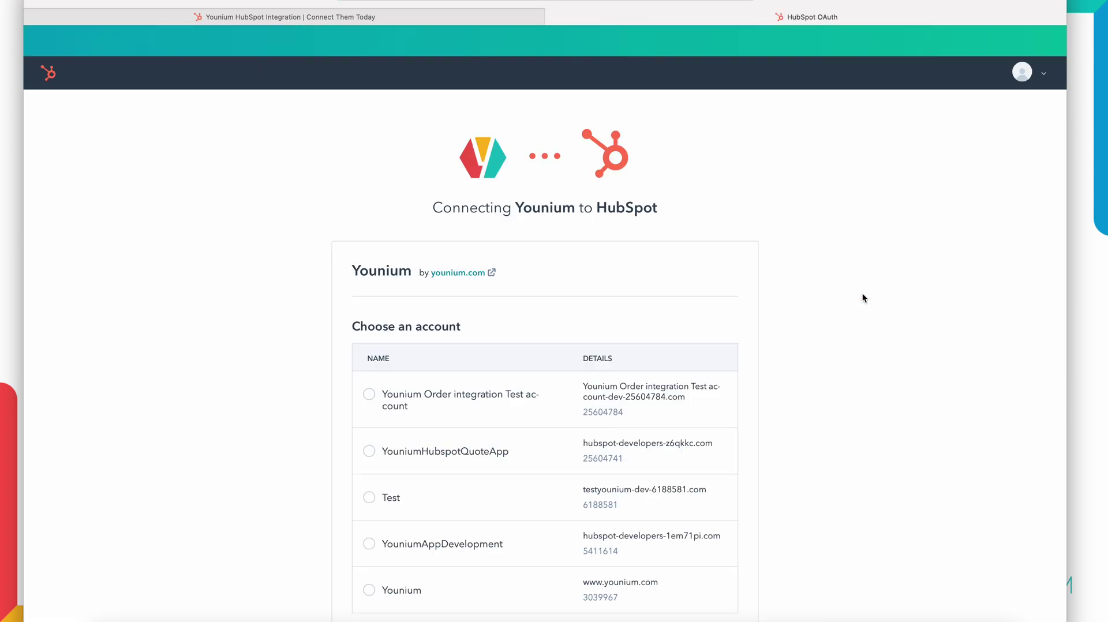
- Select the Test HubSpot account and grant Younium access to it
scroll(861, 296, down, 2)
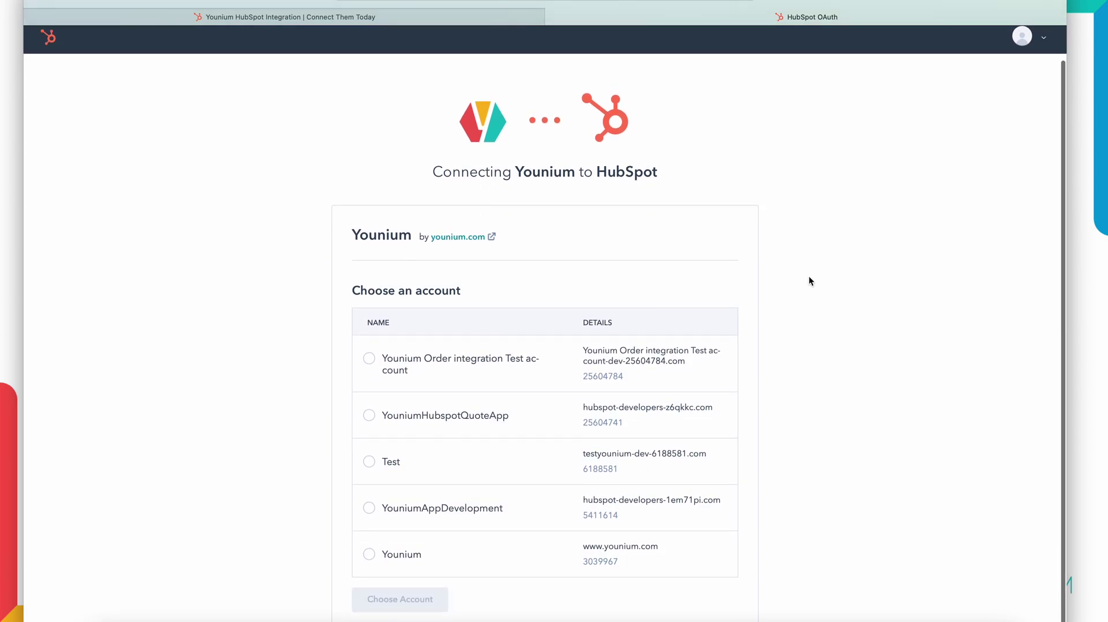
click(368, 466)
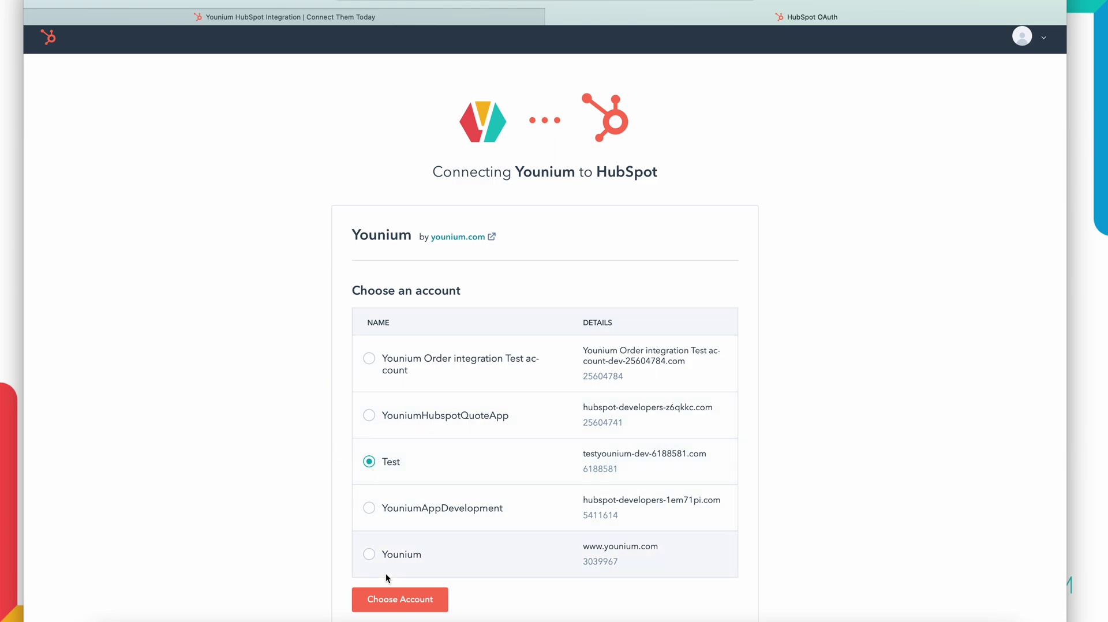
click(395, 600)
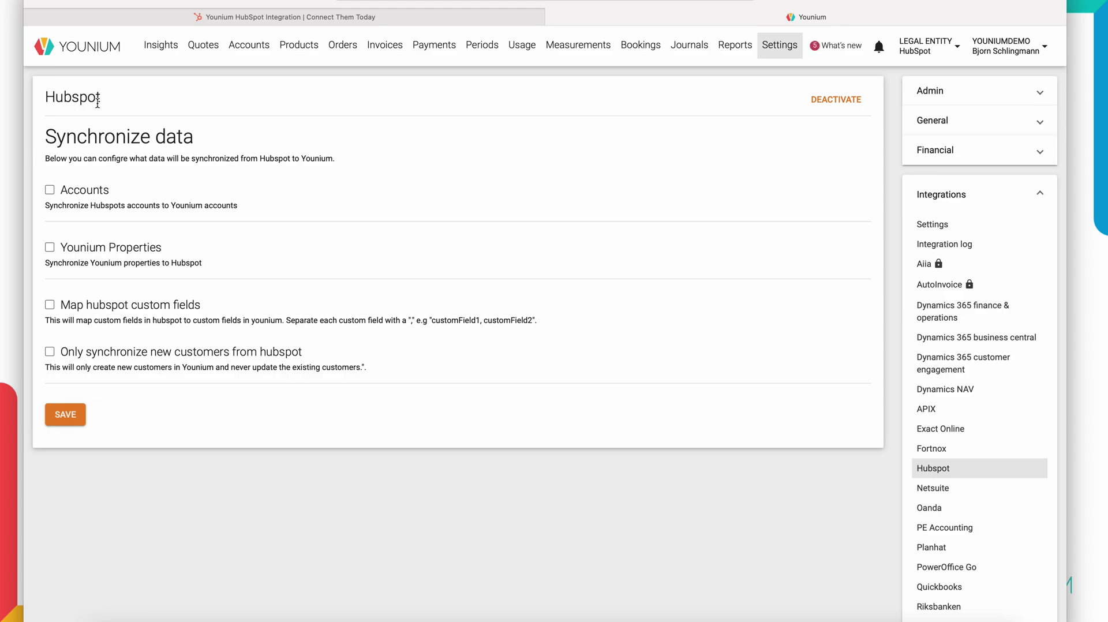
click(49, 190)
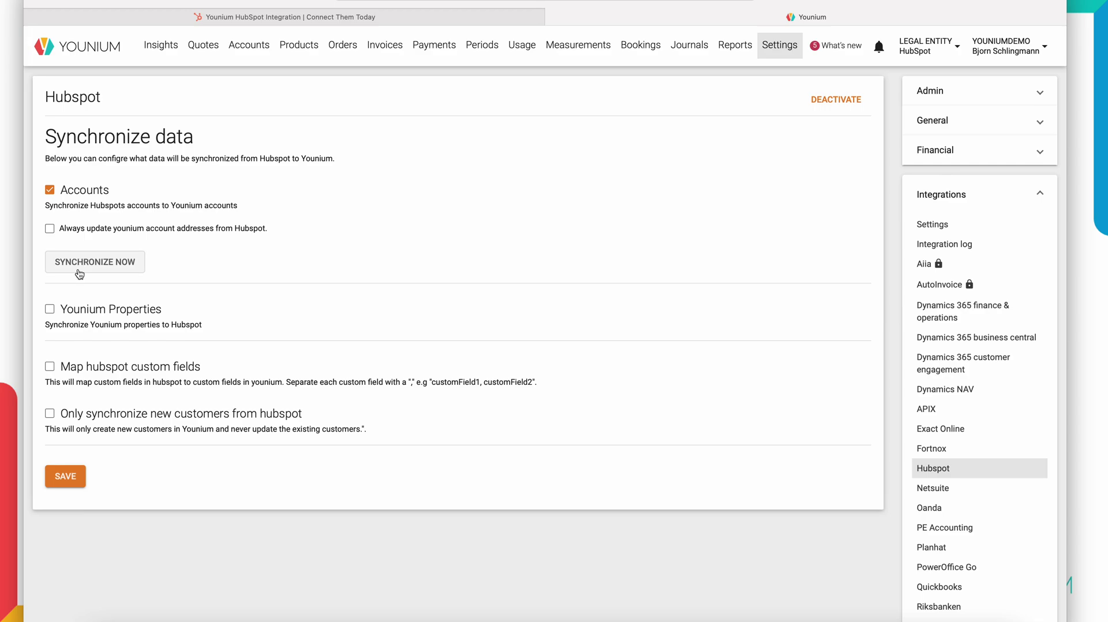
click(50, 190)
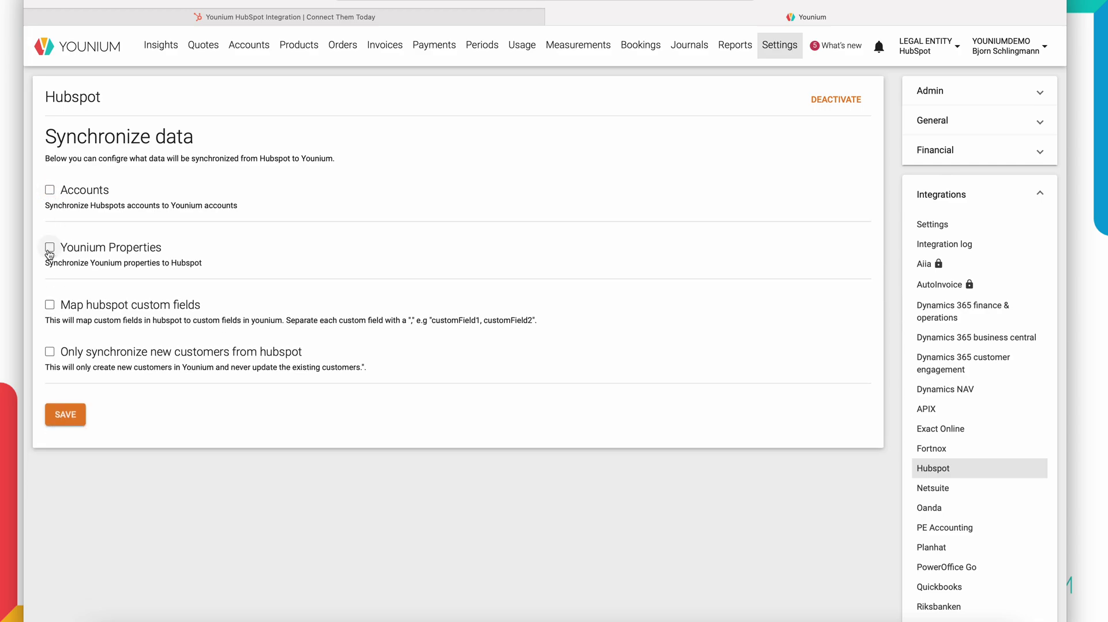
click(49, 248)
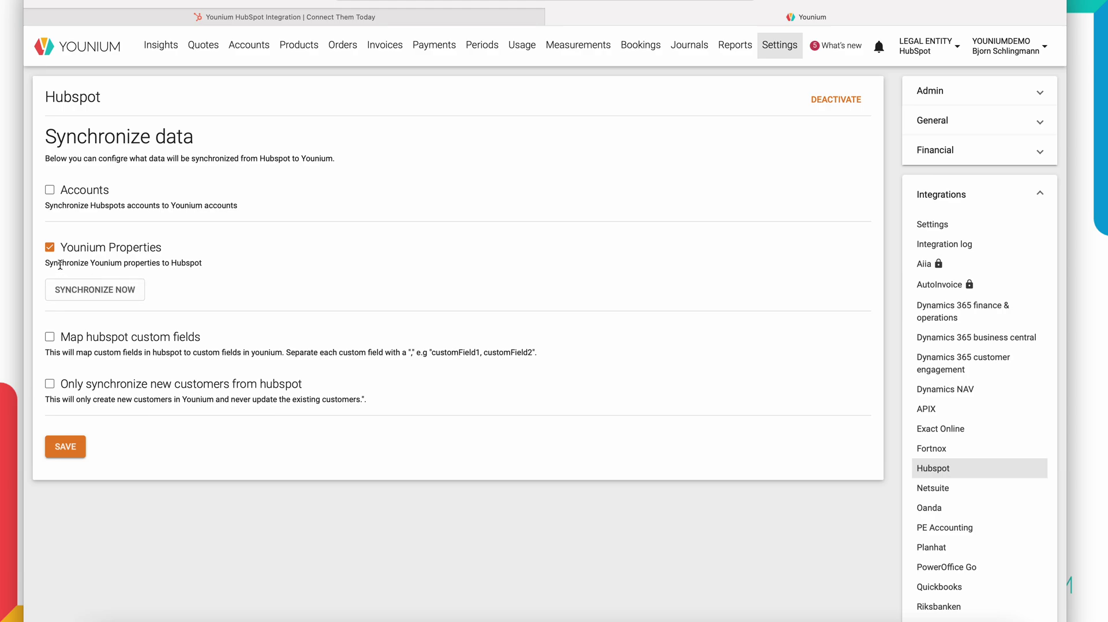
click(49, 247)
- Enable HubSpot custom field mapping with 'category' as the deal custom field, and save
click(50, 310)
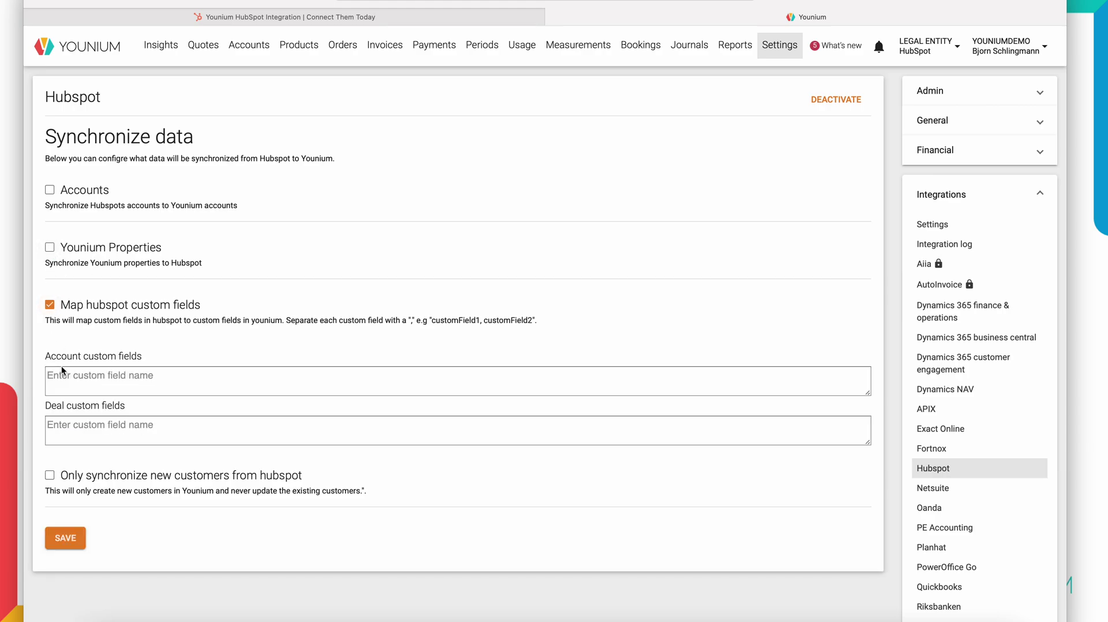
click(71, 432)
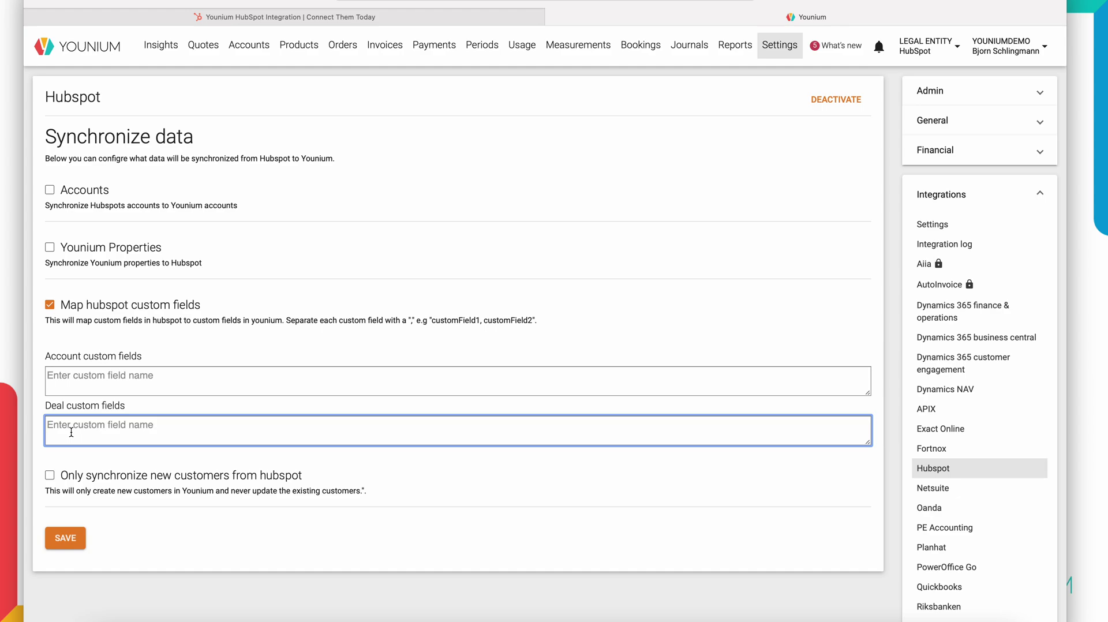
text(category)
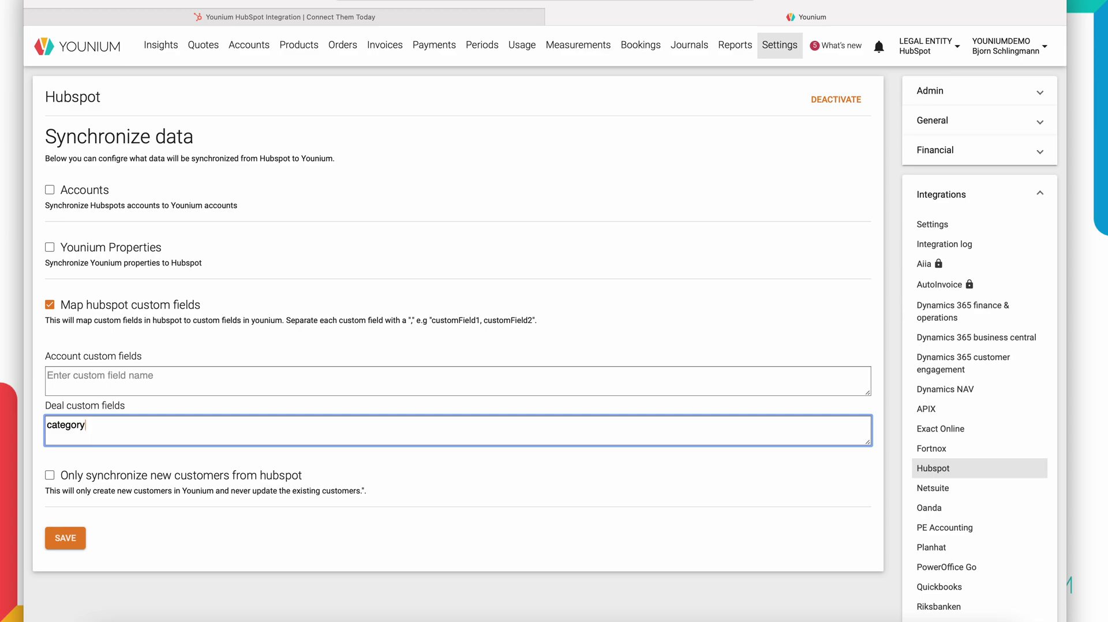
click(62, 538)
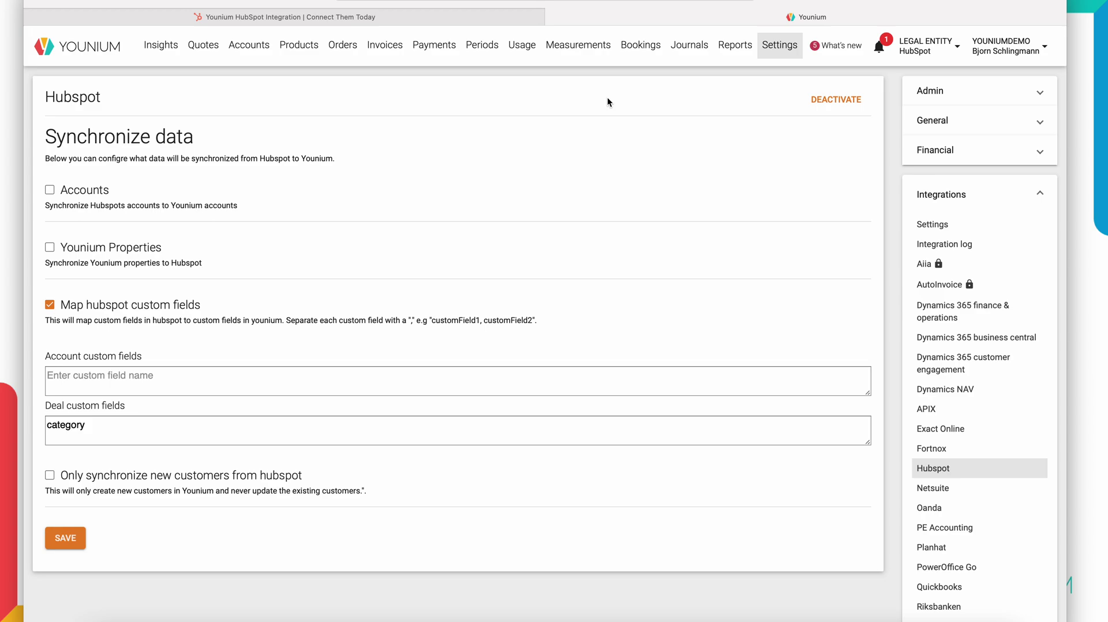
- From the Companies list, start a new company 'Webinar testing Co' with city Stockholm
click(370, 19)
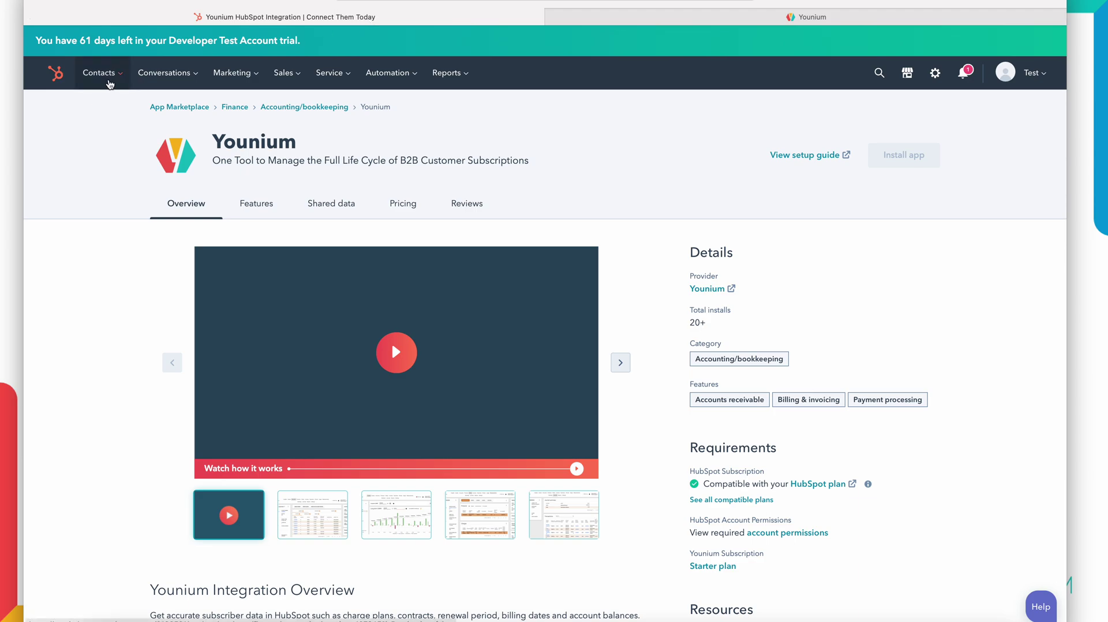
click(110, 84)
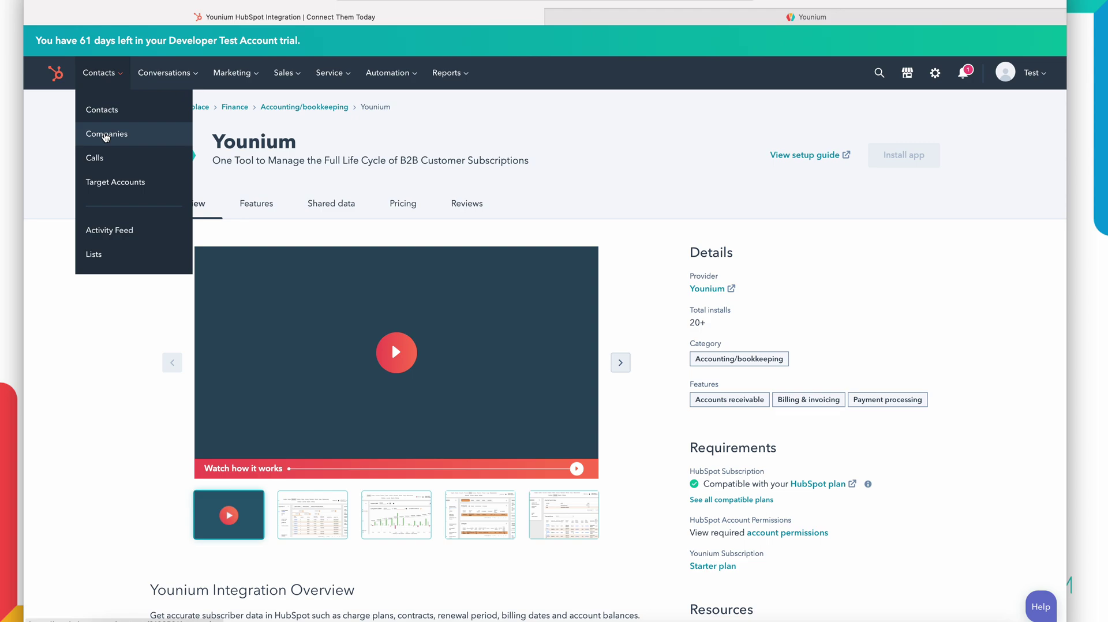
click(106, 136)
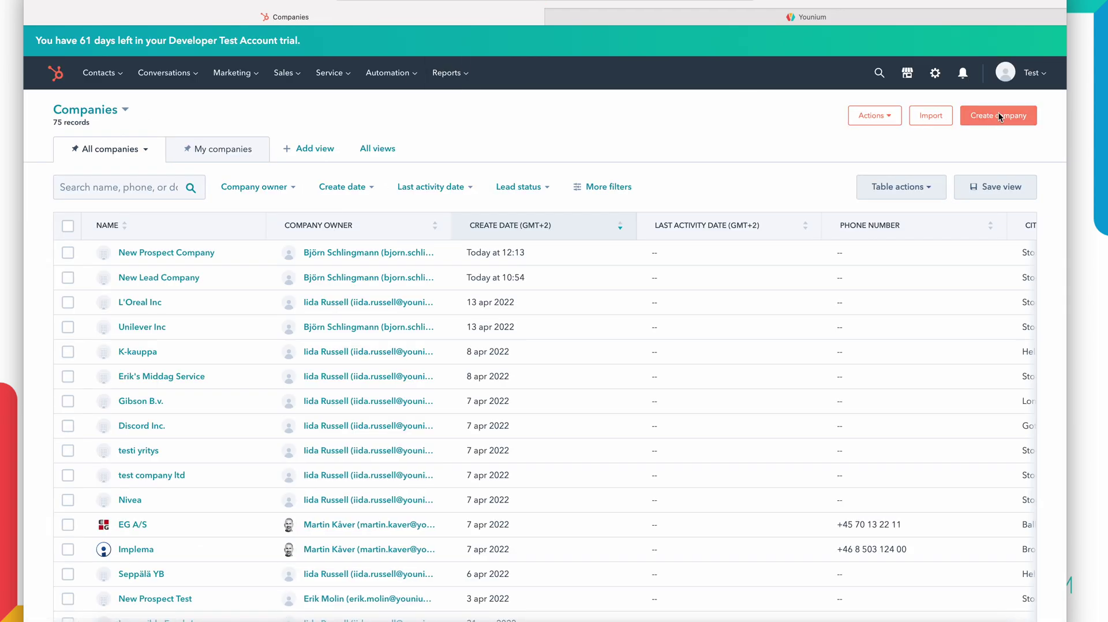
click(999, 116)
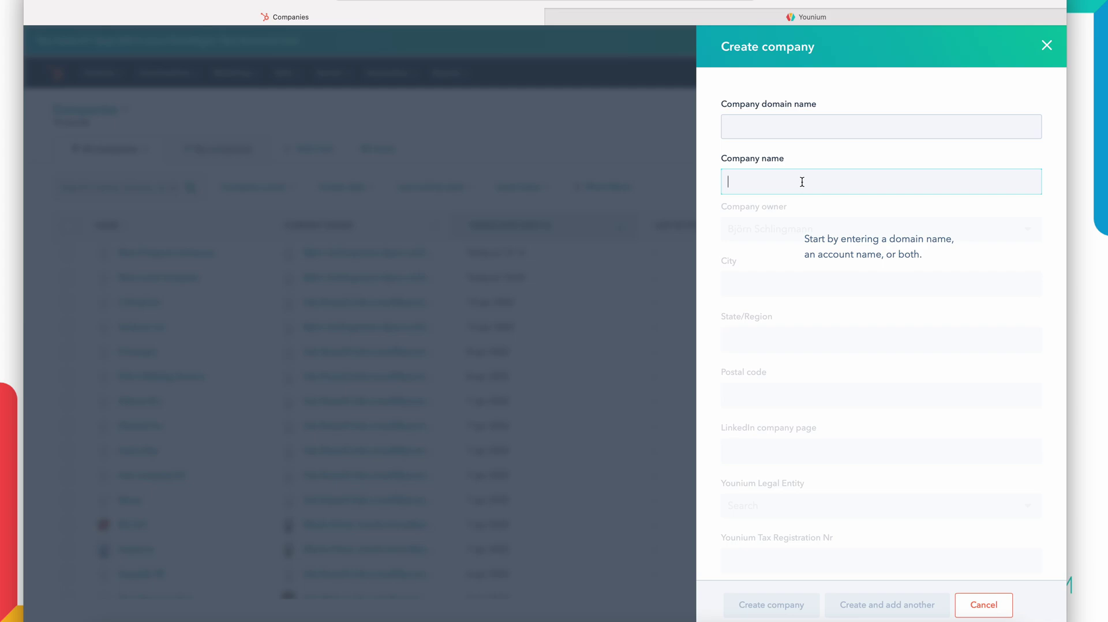
text(We)
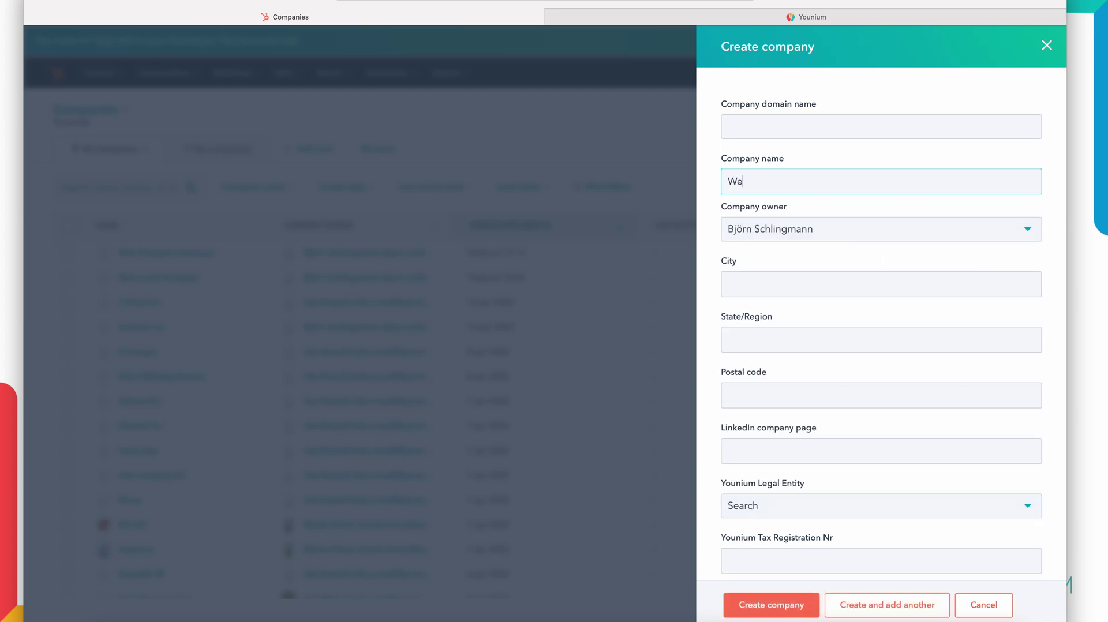
text(binar testing Co)
scroll(770, 283, down, 1)
click(771, 266)
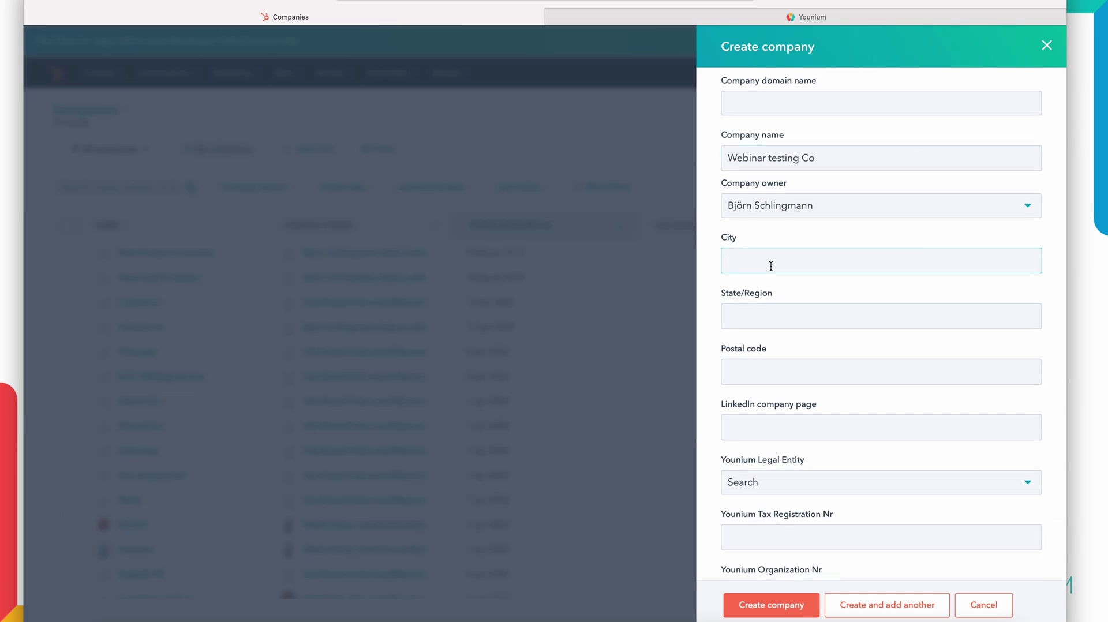
text(Stockholm)
- Set Younium Legal Entity to Hubspot demo and country to Sweden, then create the company
scroll(764, 374, down, 6)
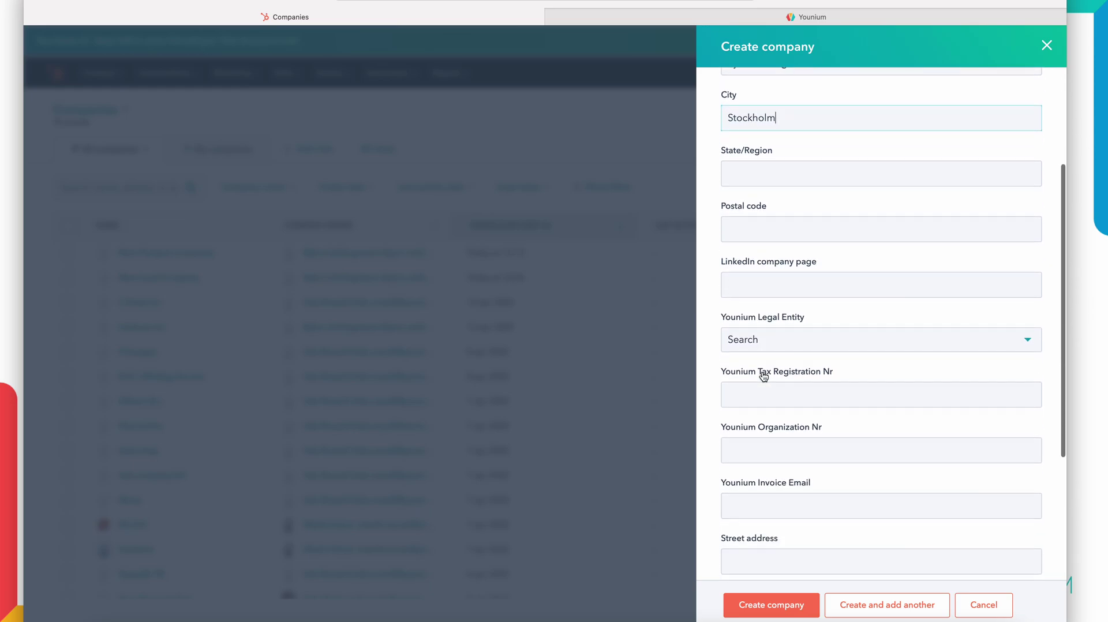
scroll(764, 376, down, 1)
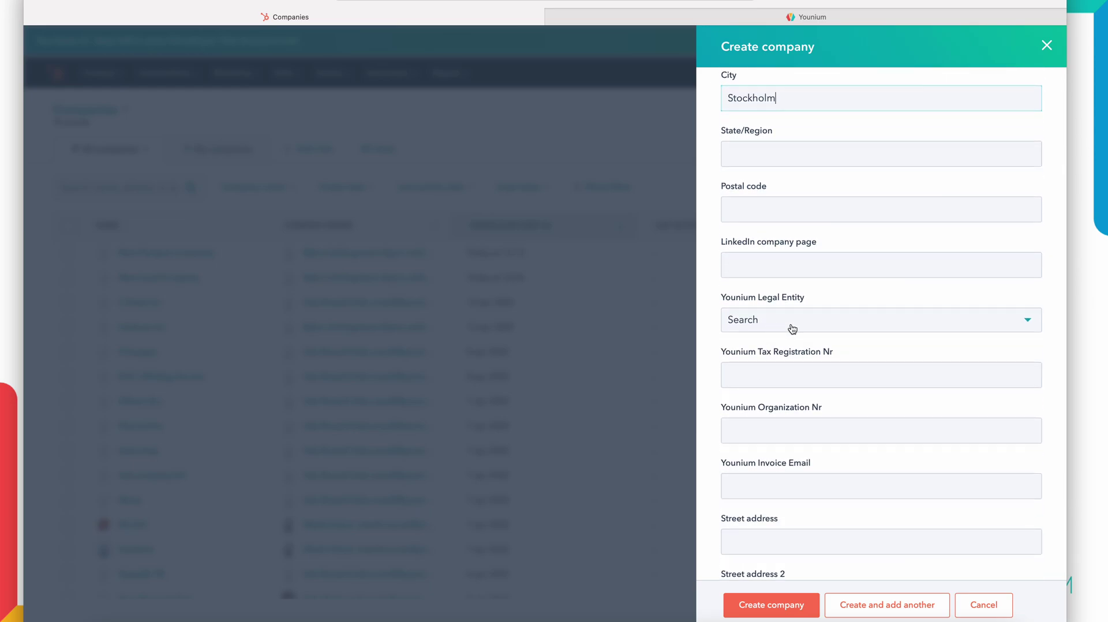
click(778, 328)
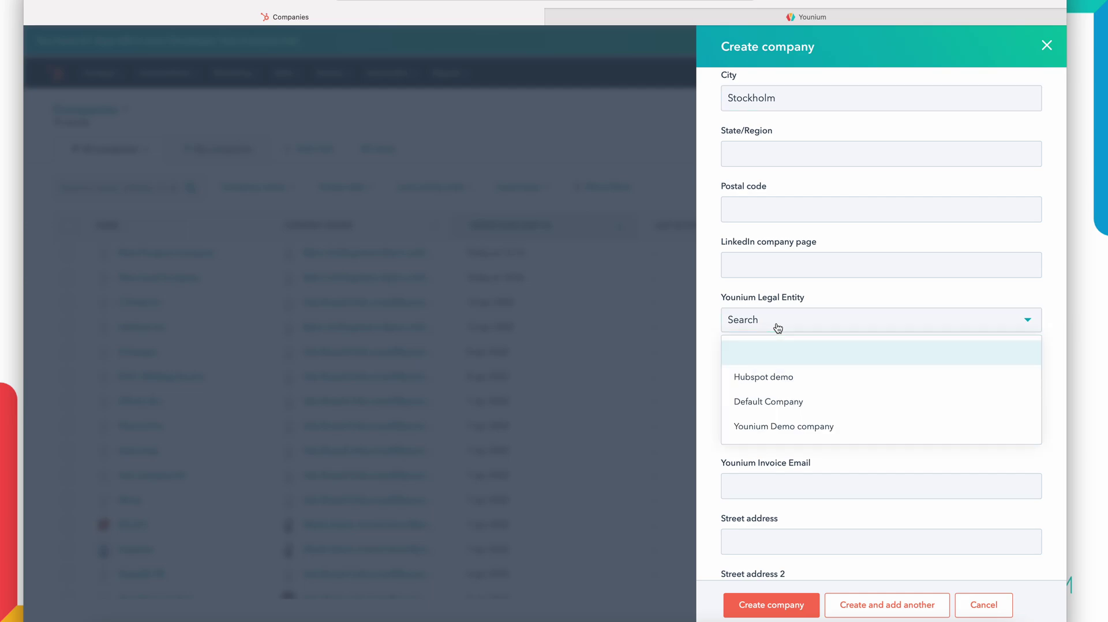
click(761, 389)
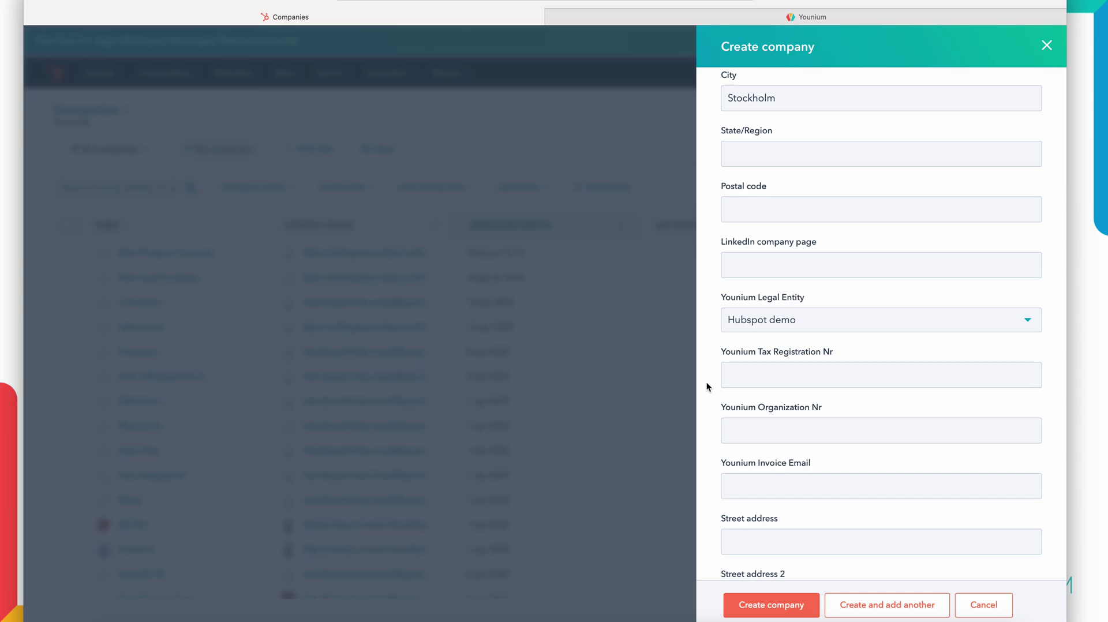
scroll(708, 428, down, 5)
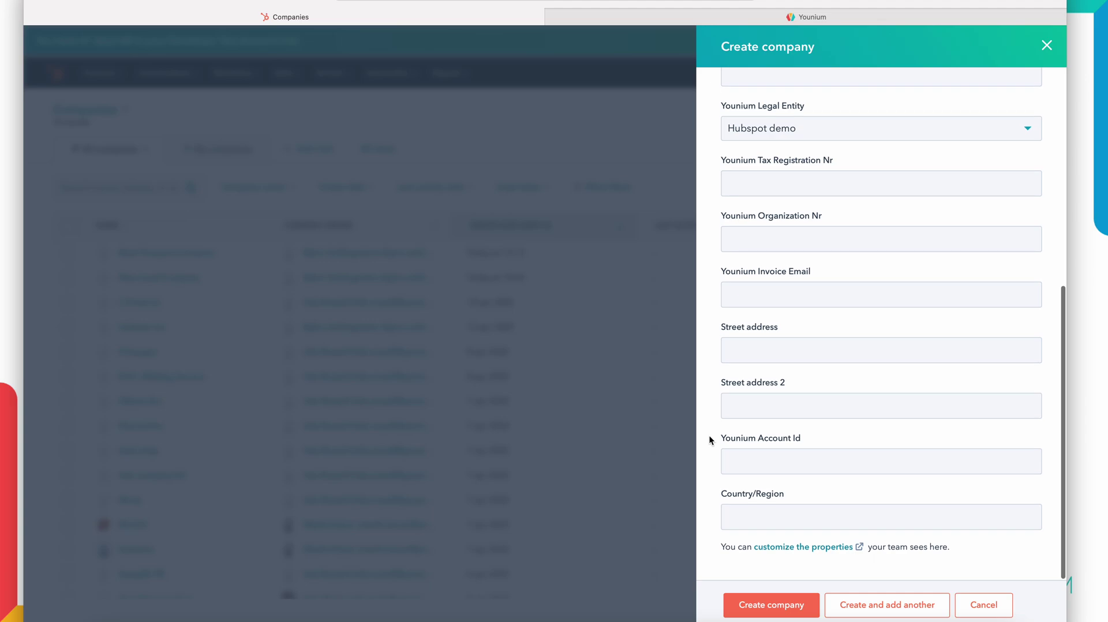
click(743, 506)
text(S)
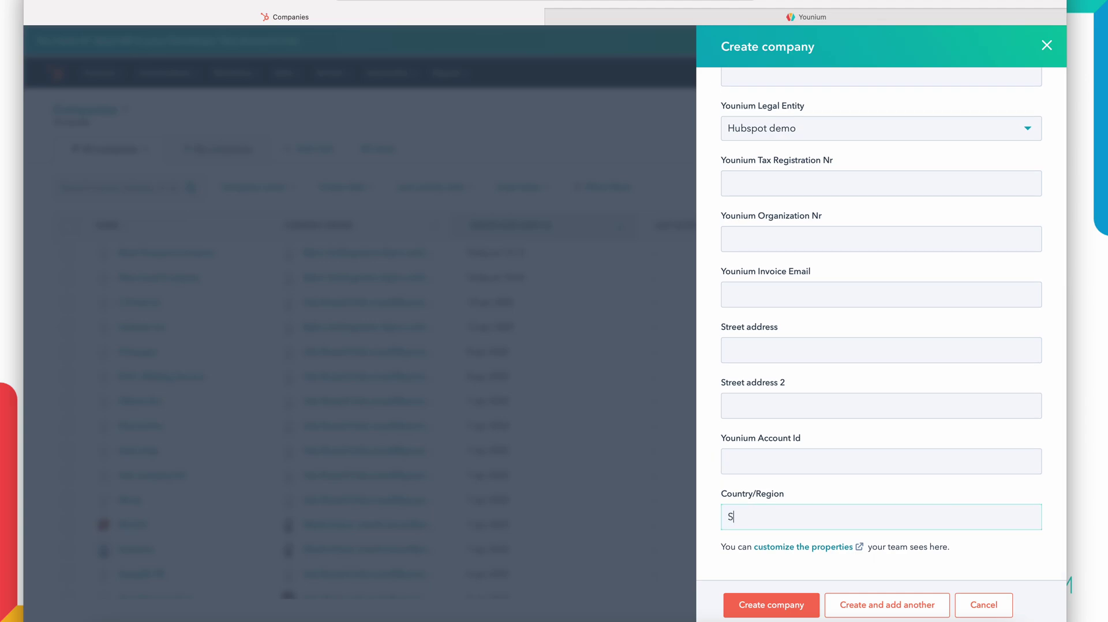
text(weden)
click(756, 607)
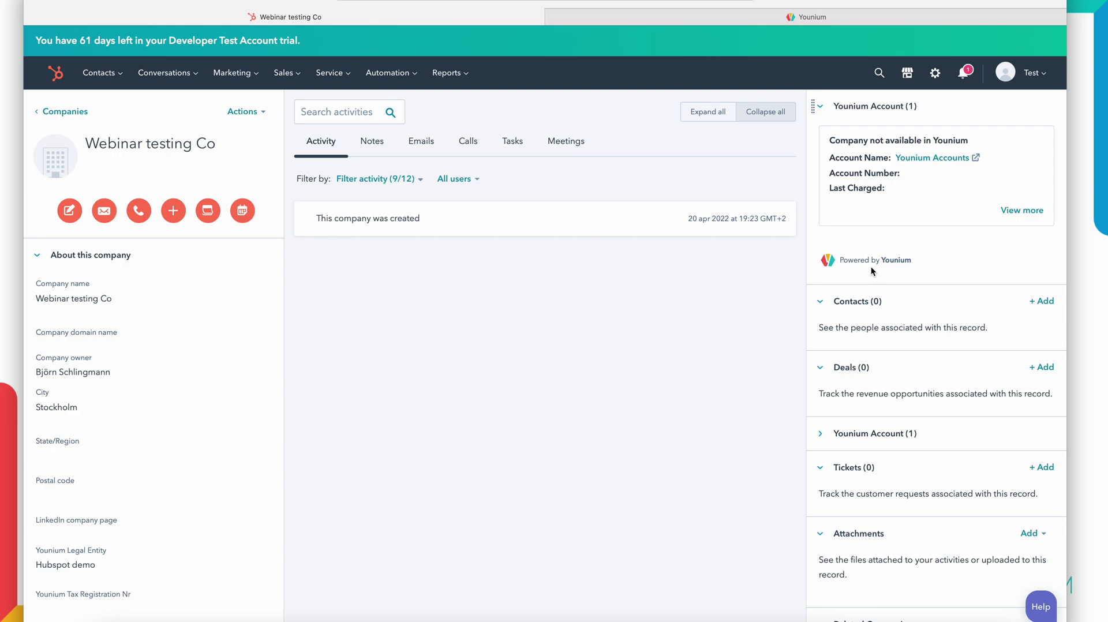
- Review the new Webinar testing Co record and start adding a deal from its Deals section
scroll(872, 271, down, 4)
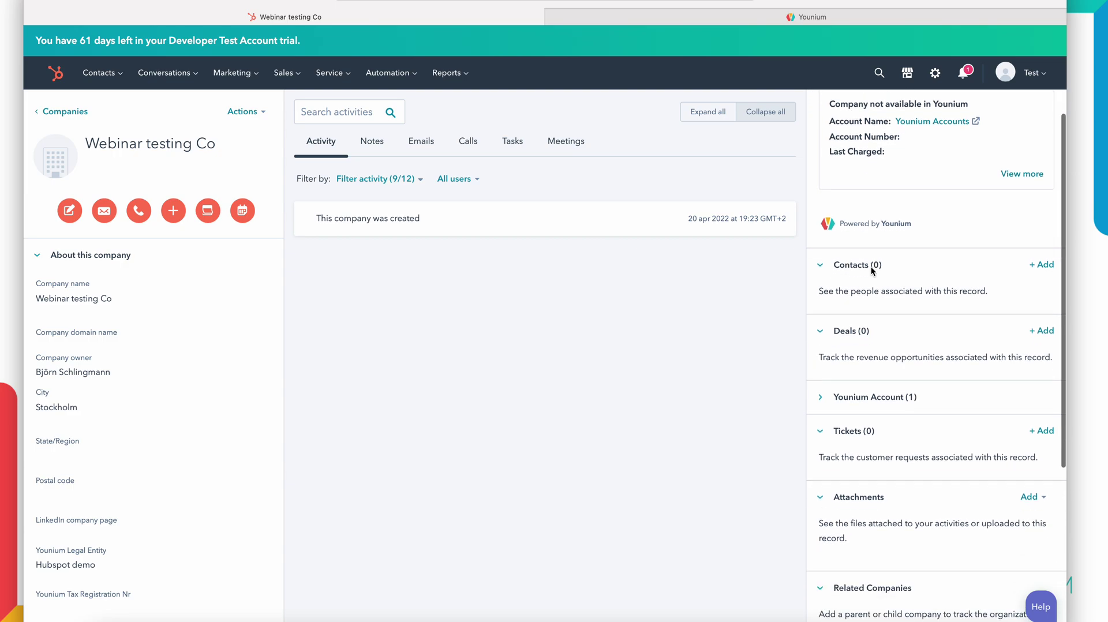
scroll(870, 267, up, 1)
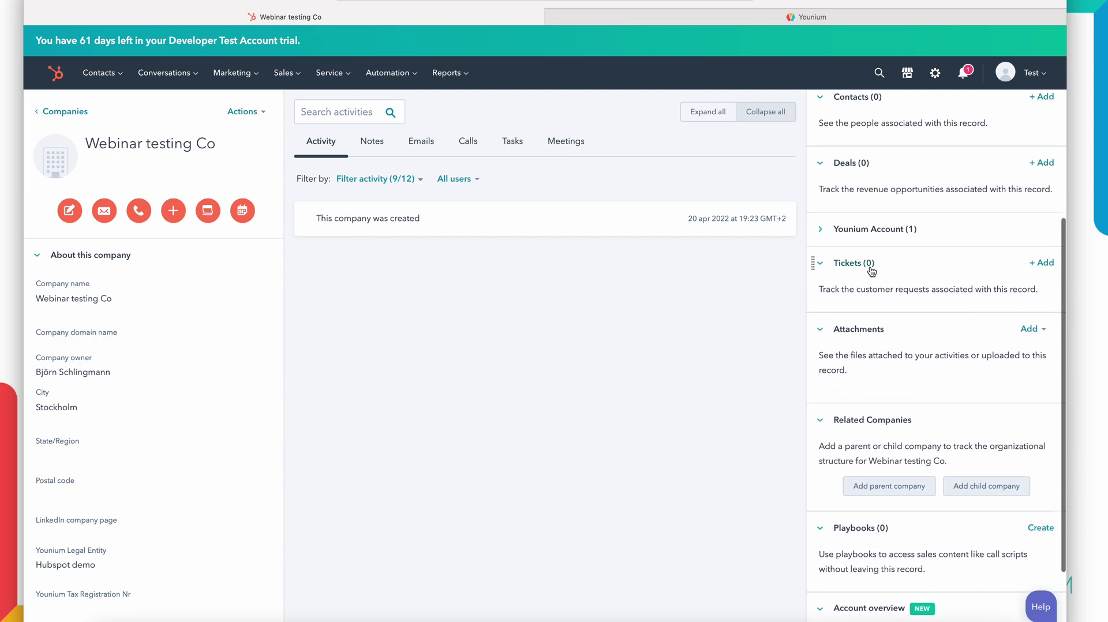
click(1046, 164)
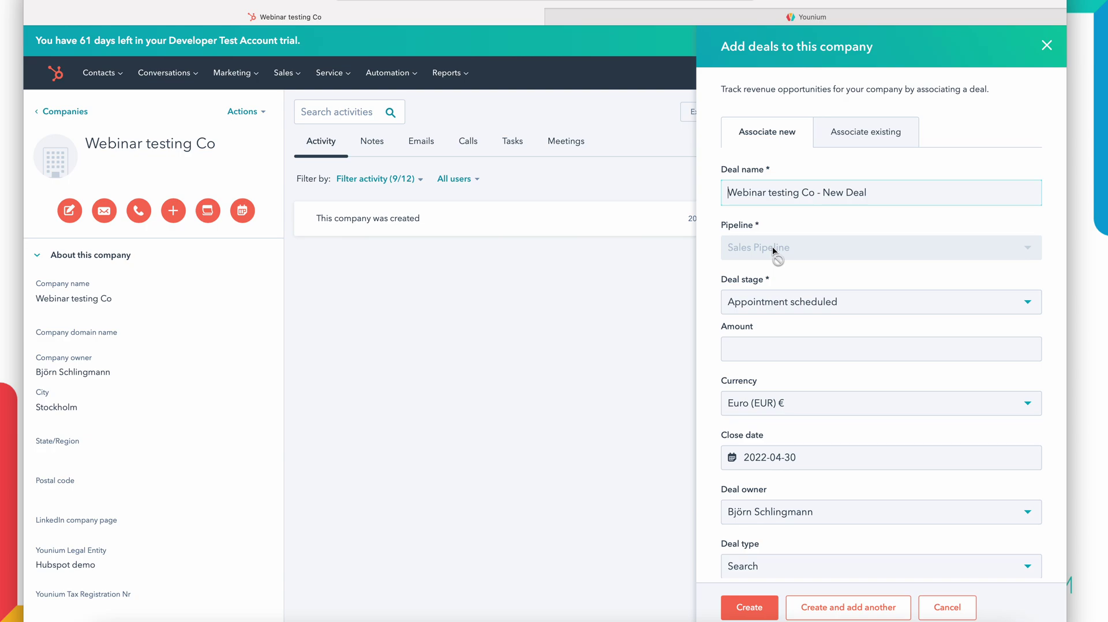
- Keep the deal name 'Webinar testing Co - New Deal' and set its Younium Legal Entity to Hubspot demo
scroll(773, 247, down, 3)
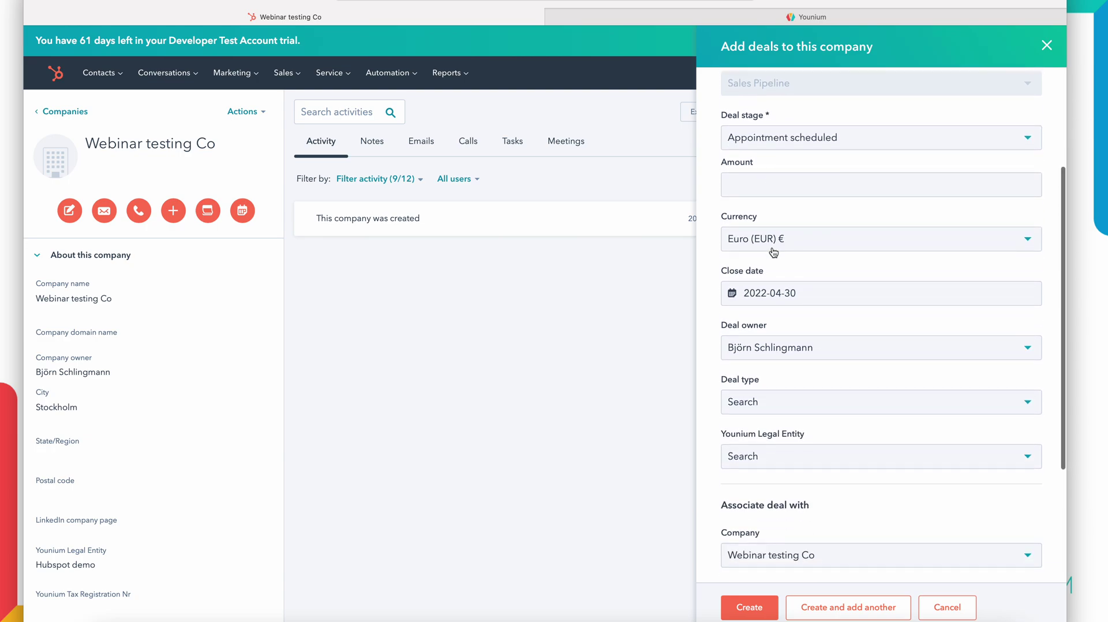
scroll(773, 252, down, 1)
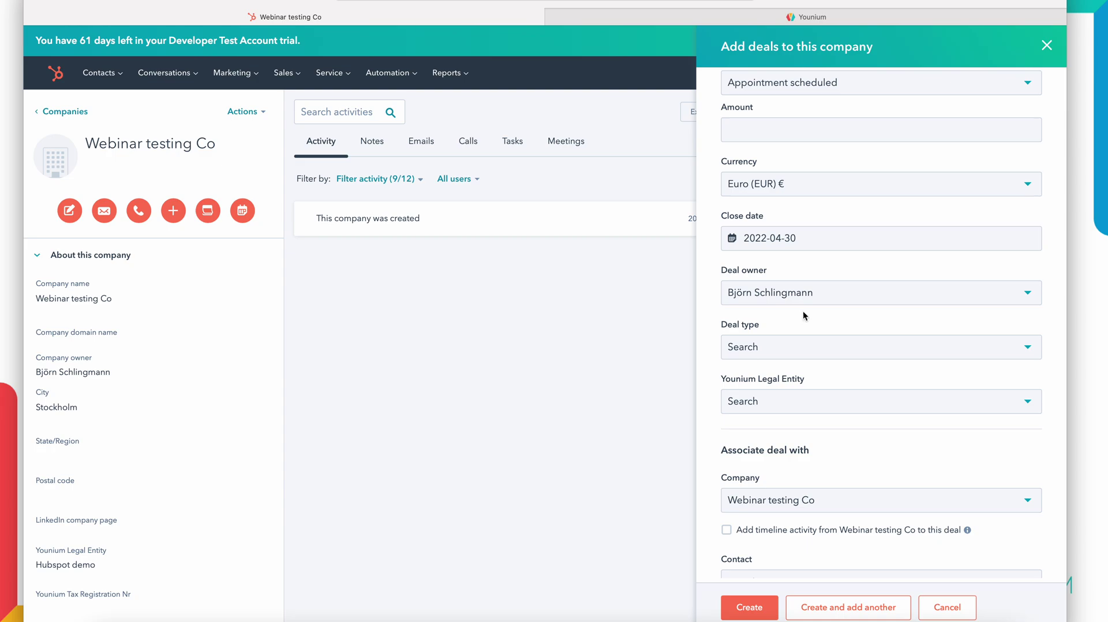
click(776, 402)
click(737, 460)
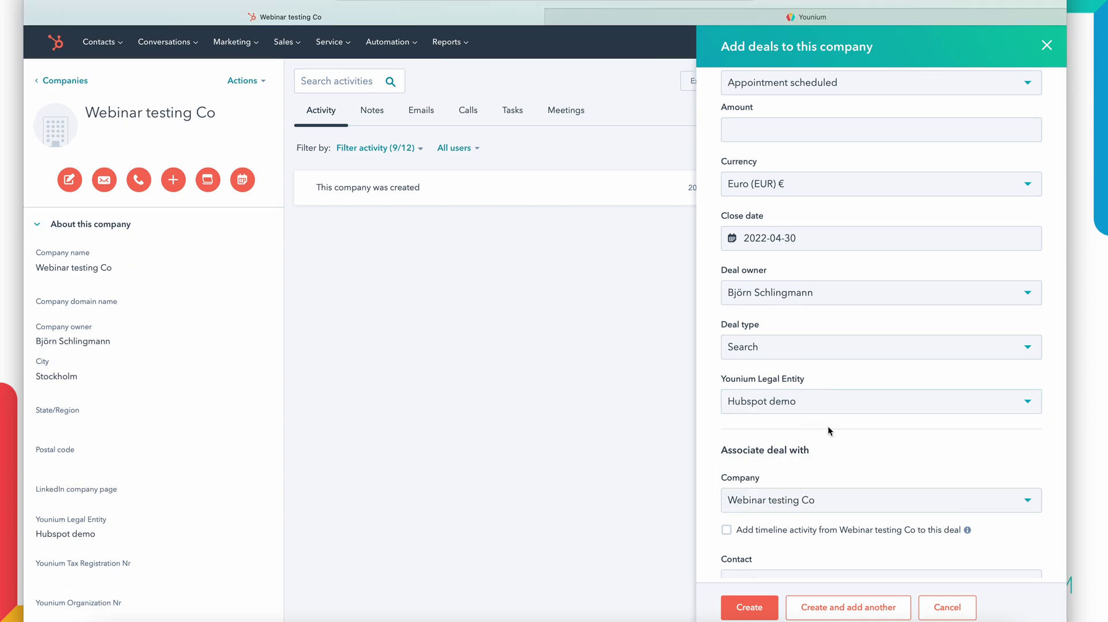
scroll(829, 431, down, 2)
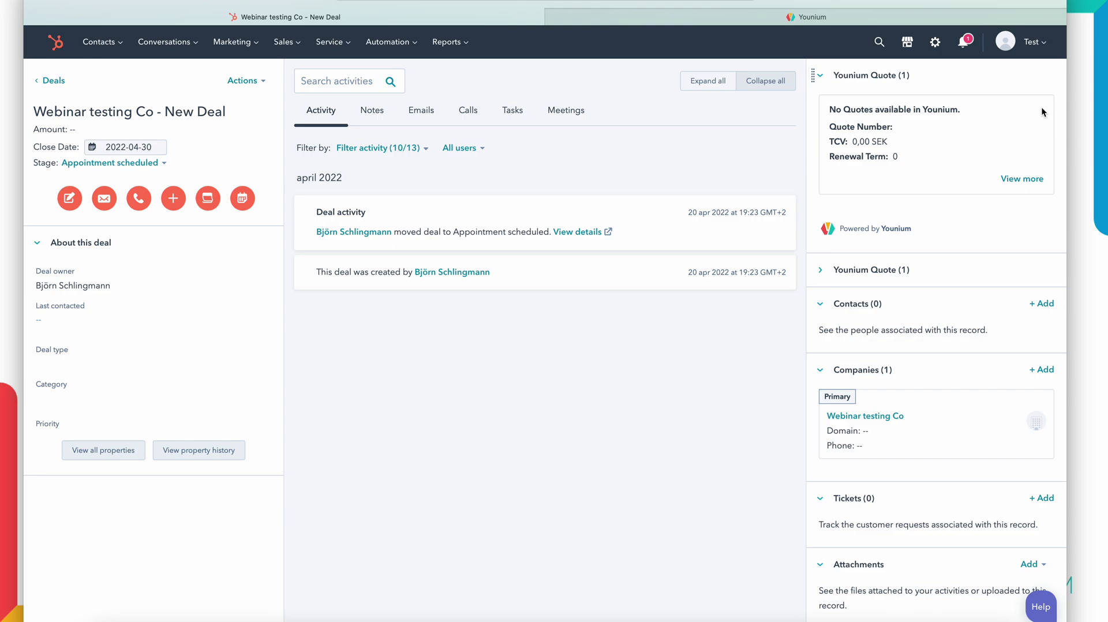
- Expand the deal's Younium Quote card and create a new Younium quote
click(1022, 181)
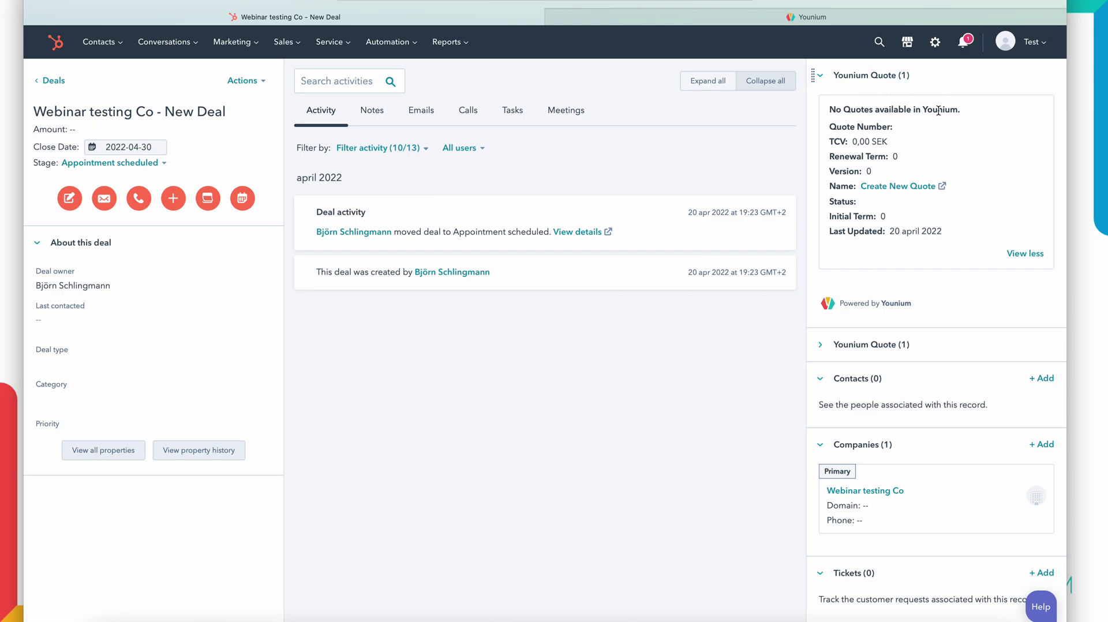
click(886, 187)
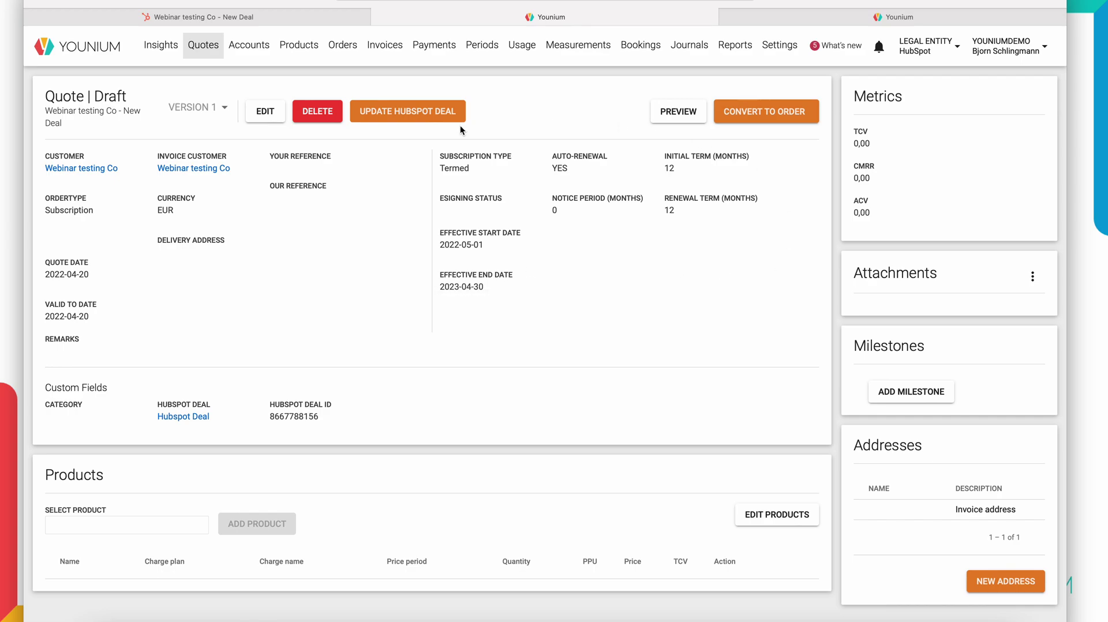
- Edit the draft quote to a 1-month notice period and 2022-04-01 effective start date, then save
click(265, 112)
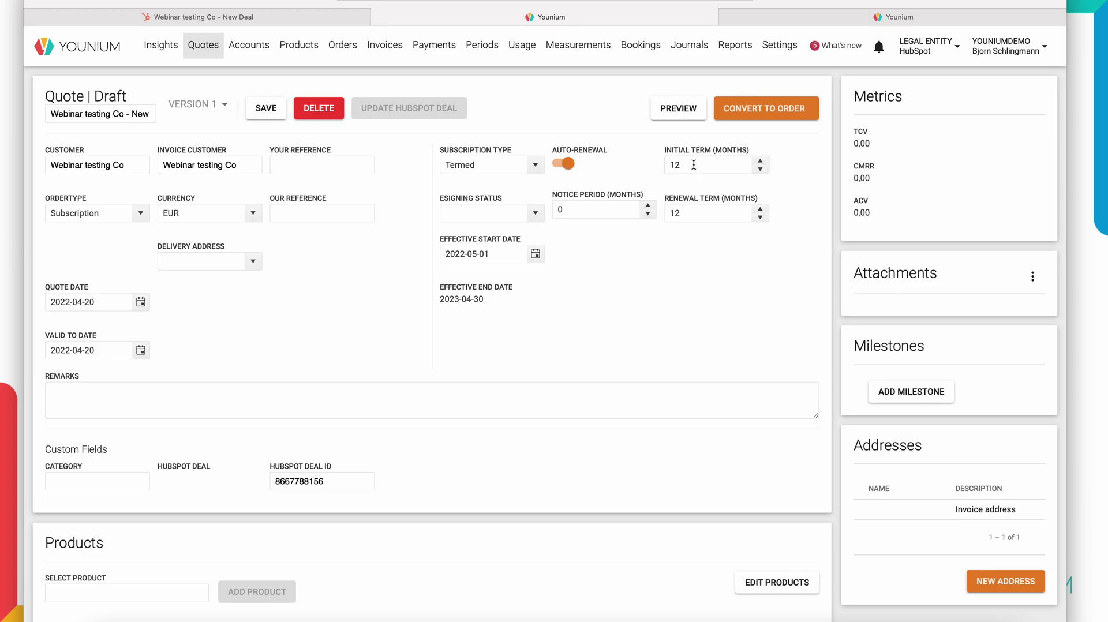
double_click(577, 209)
text(1)
click(474, 254)
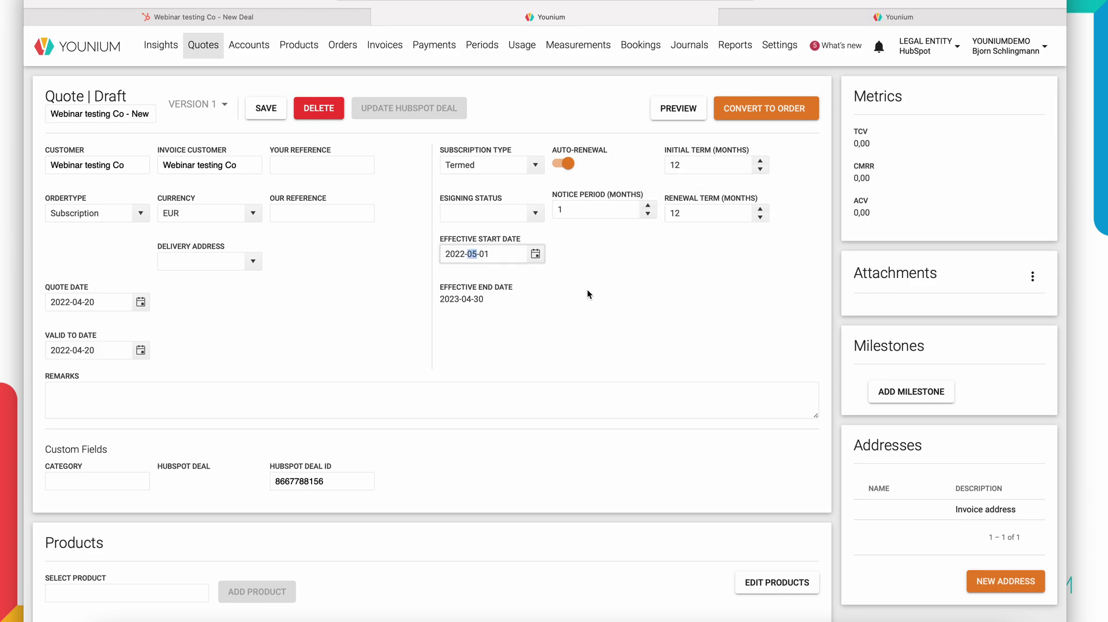
key(Down)
key(Right)
click(606, 298)
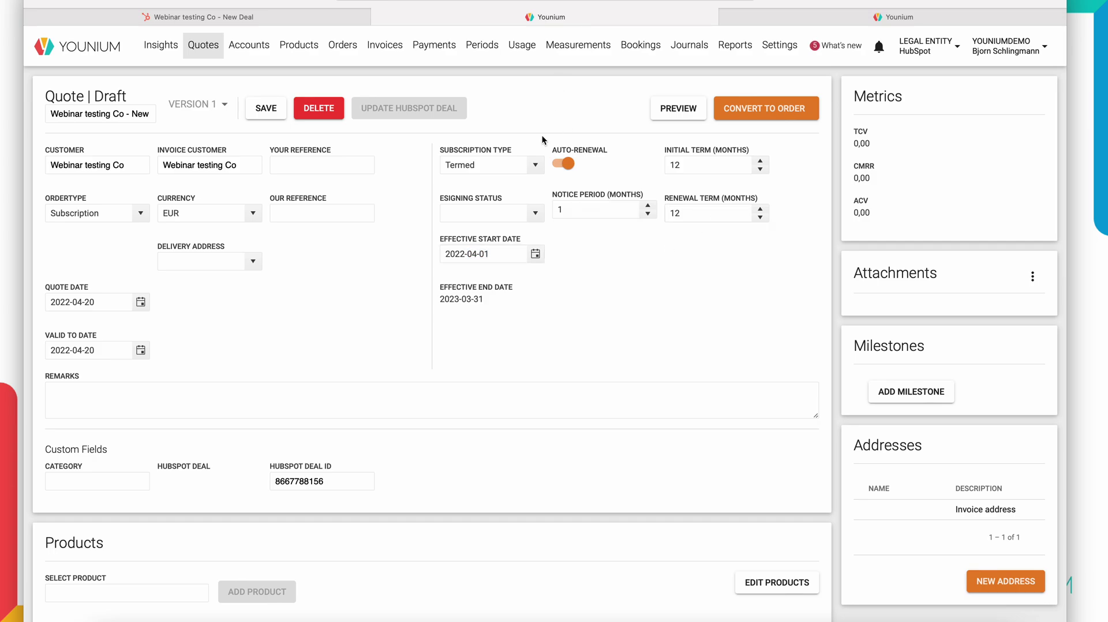
click(272, 112)
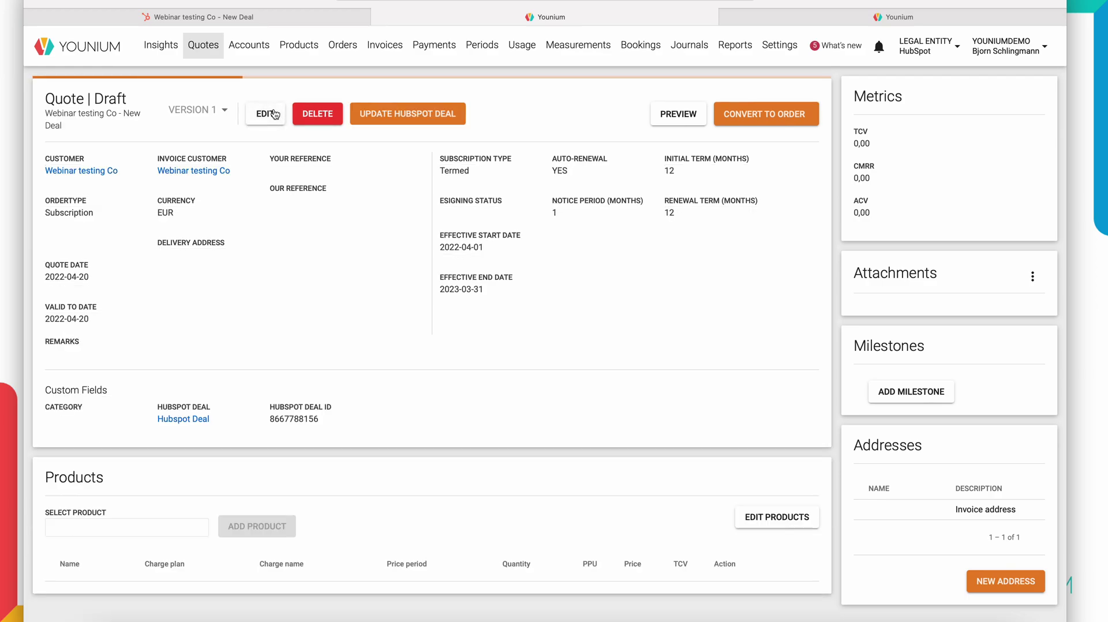
scroll(413, 326, down, 2)
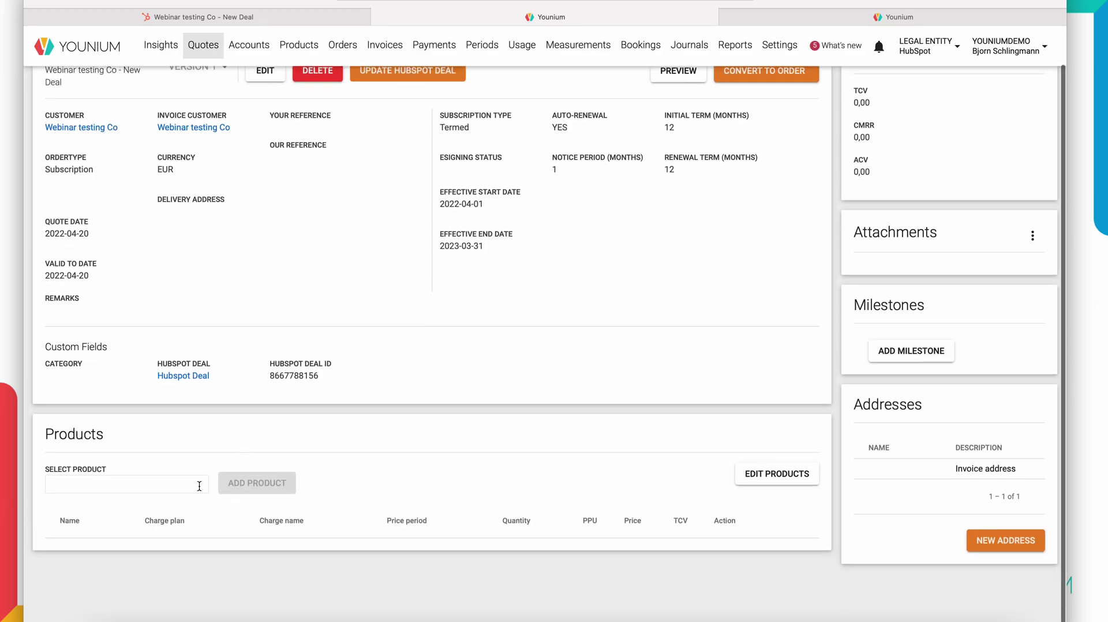
- Add Product C Subscription qty (monthly, 200 EUR) to the quote and make its charges editable
click(155, 483)
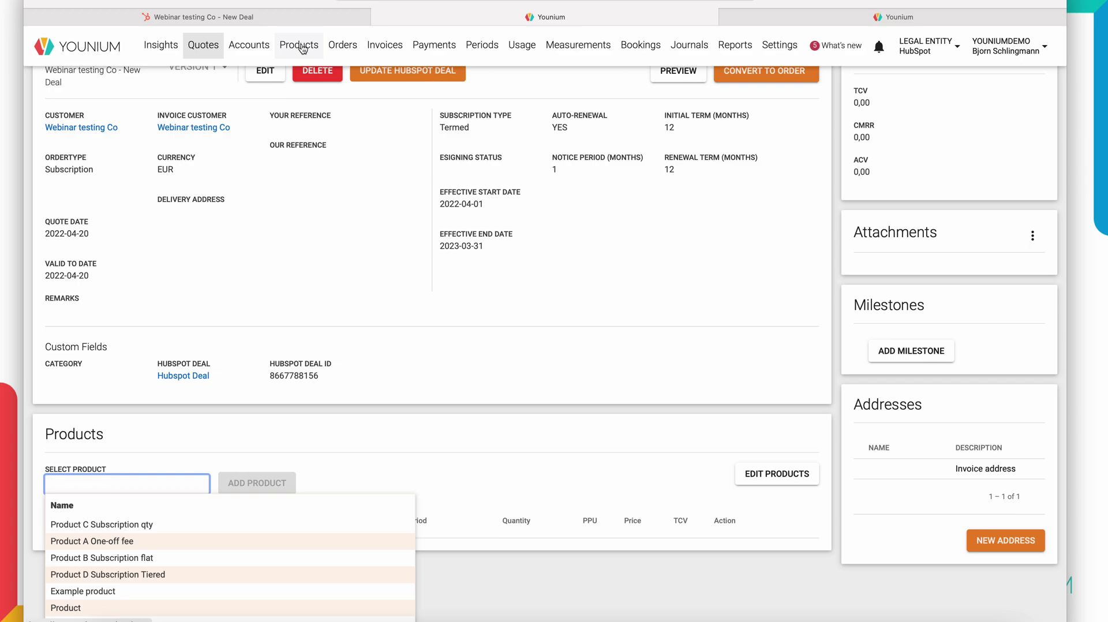
click(108, 523)
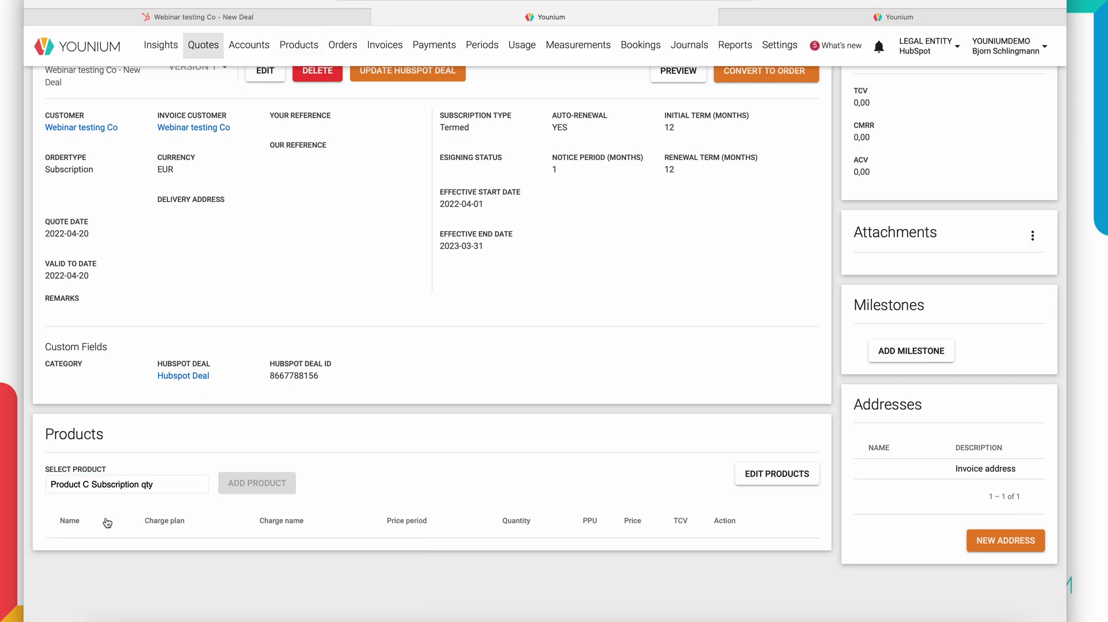
click(242, 490)
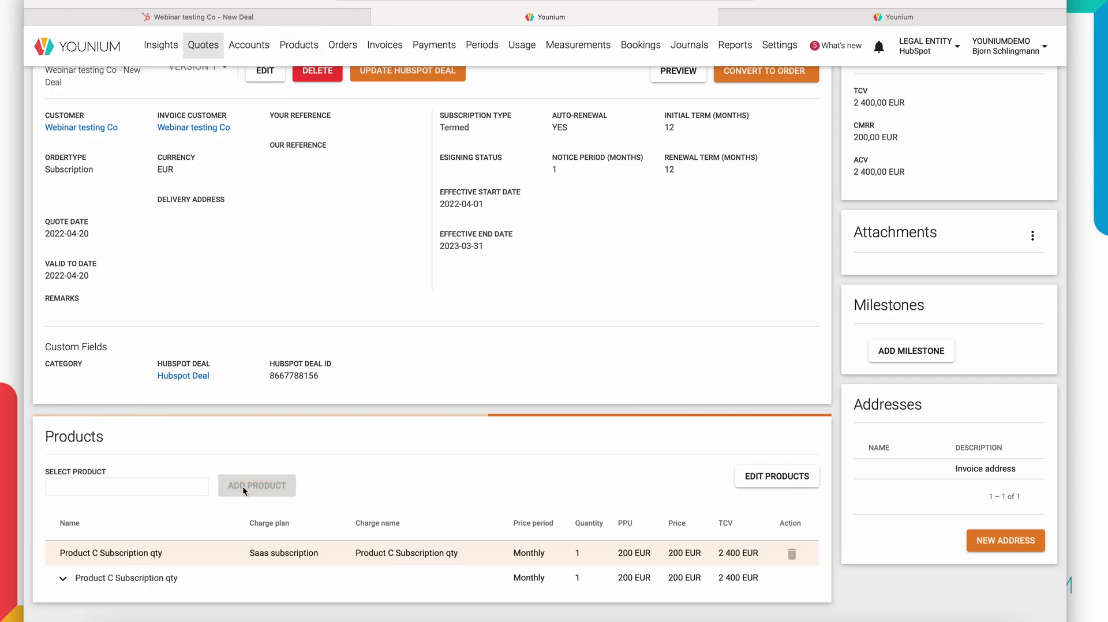
click(64, 579)
scroll(62, 580, down, 2)
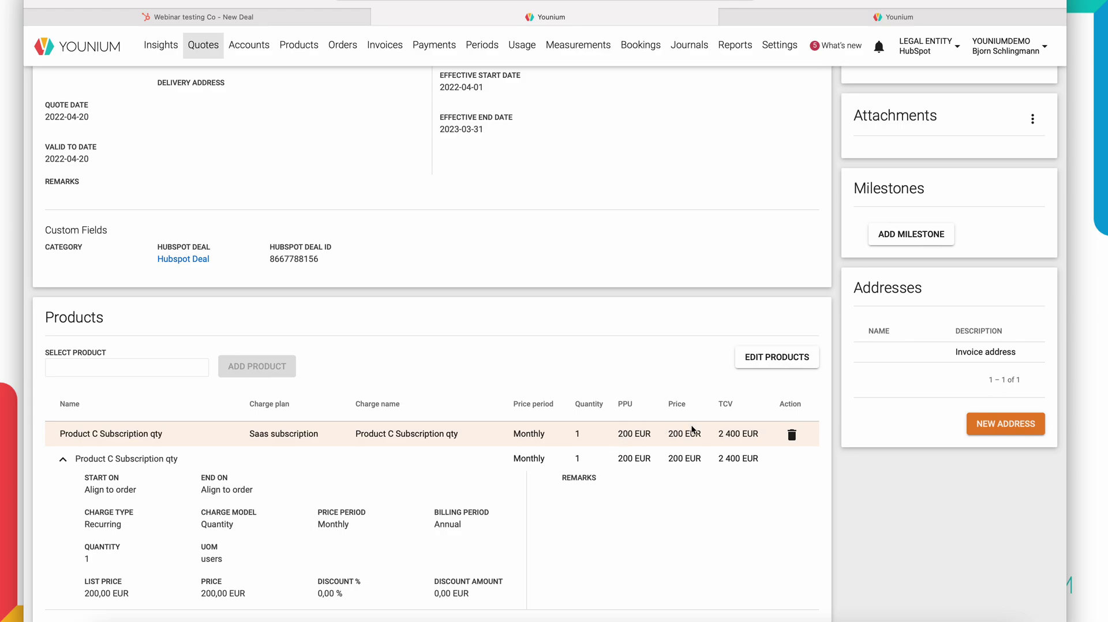
click(766, 356)
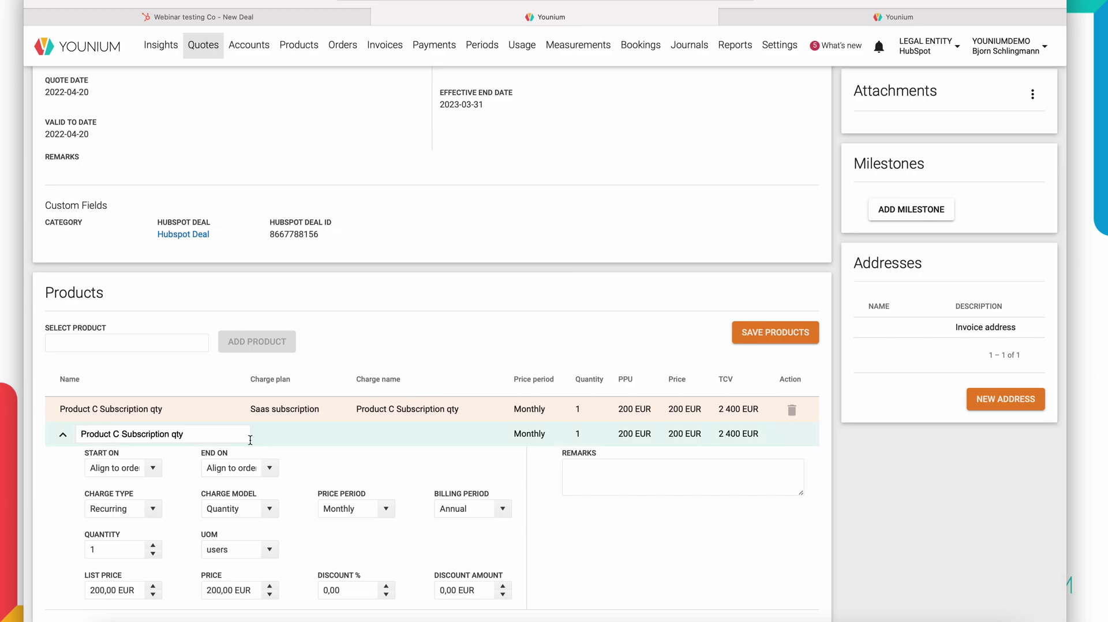
- Keep the charge Recurring with Quantity model, set quantity 15 and 10% discount, and save
click(154, 512)
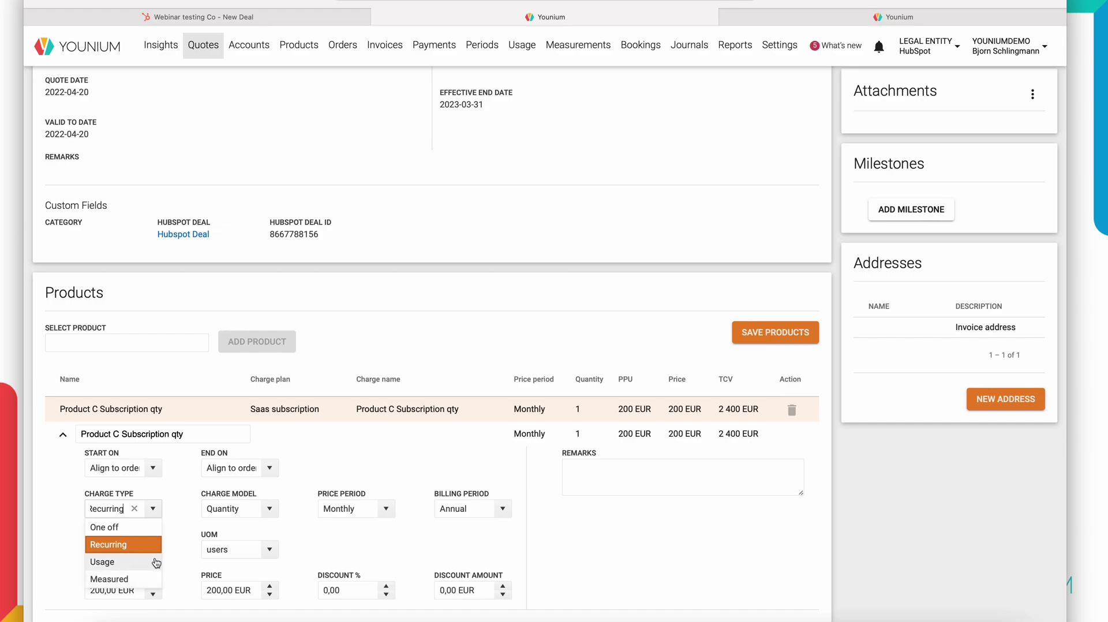
click(184, 555)
click(272, 516)
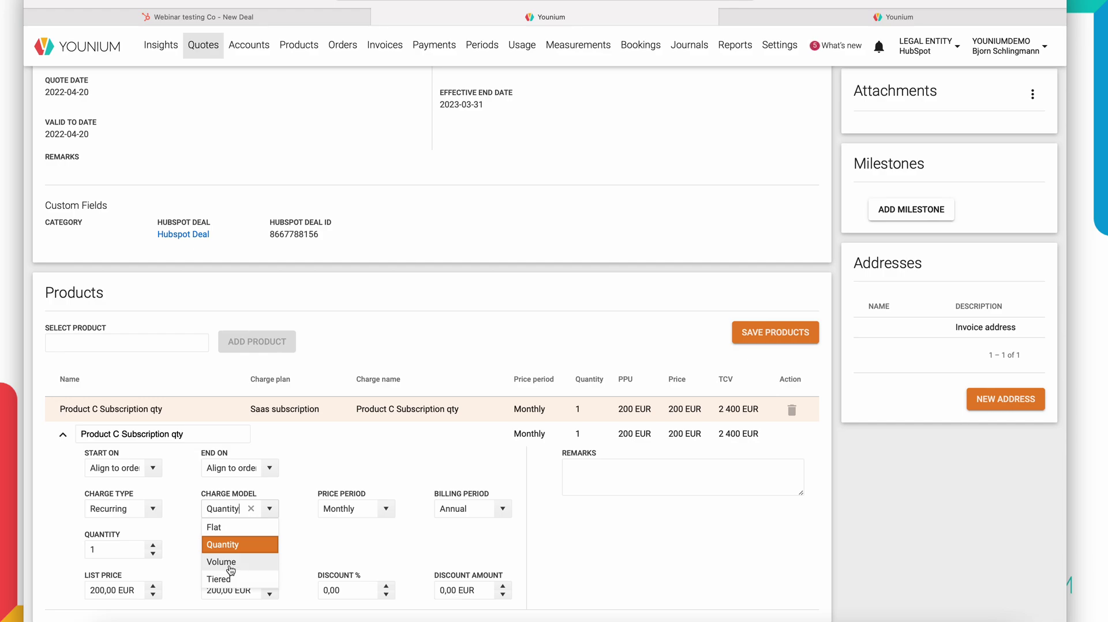
click(324, 553)
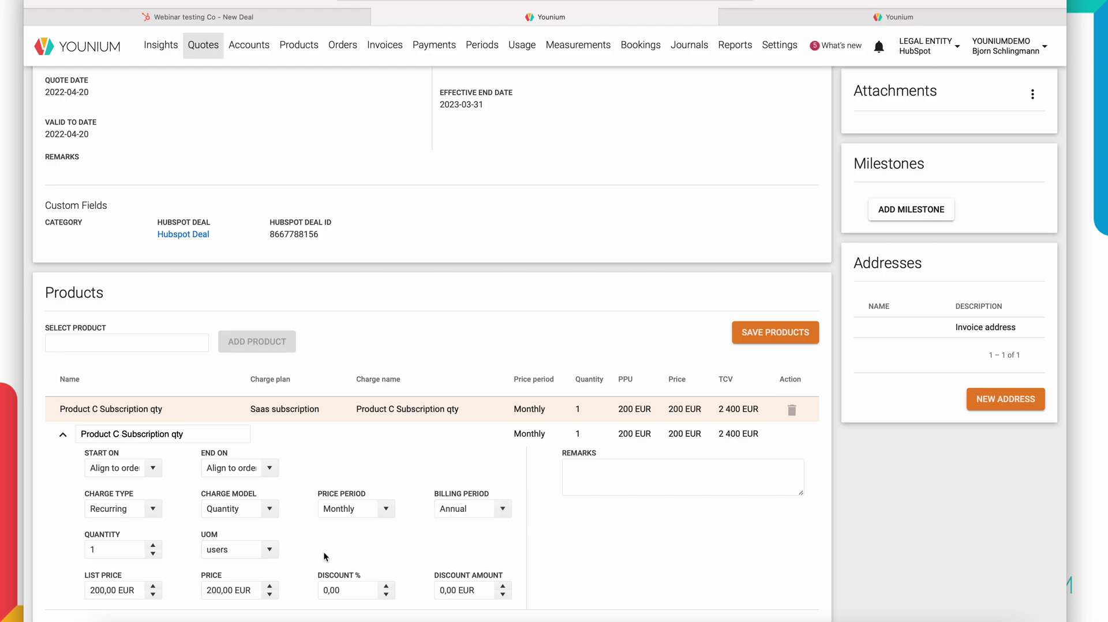
click(122, 555)
text(5)
click(332, 589)
text(10)
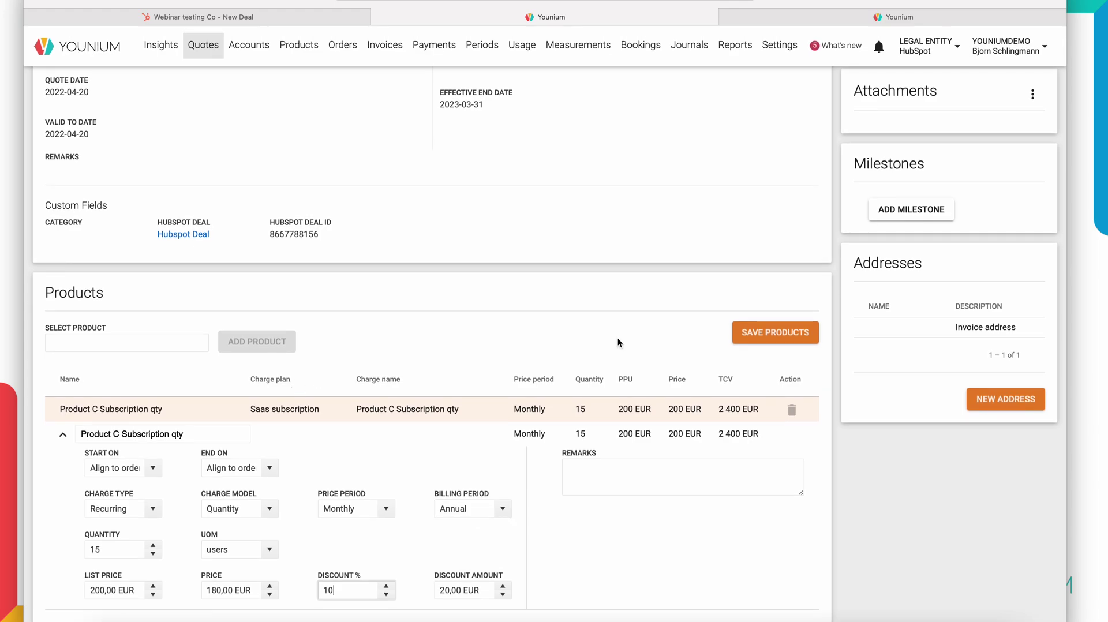
click(739, 341)
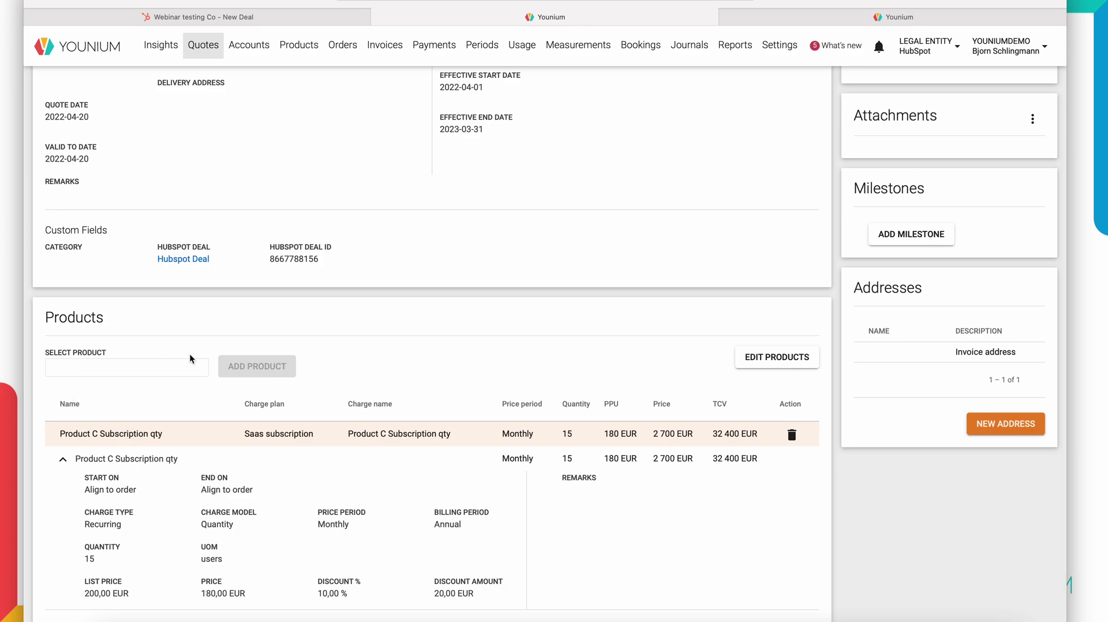
- Push the quote changes to the HubSpot deal and return to the Webinar testing Co - New Deal page
scroll(445, 282, up, 3)
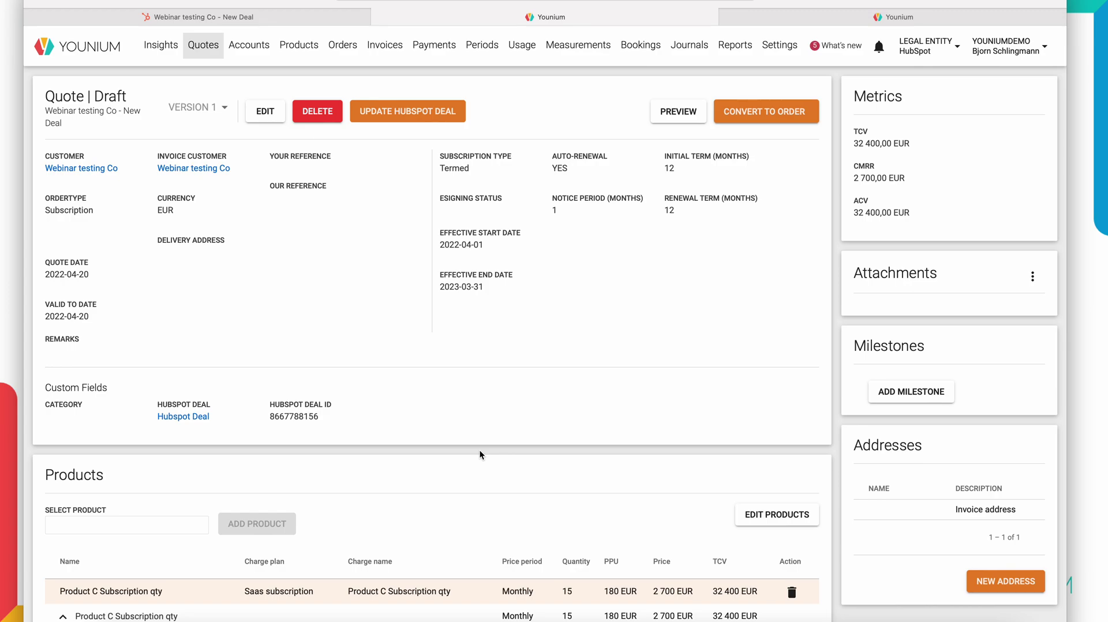
click(430, 119)
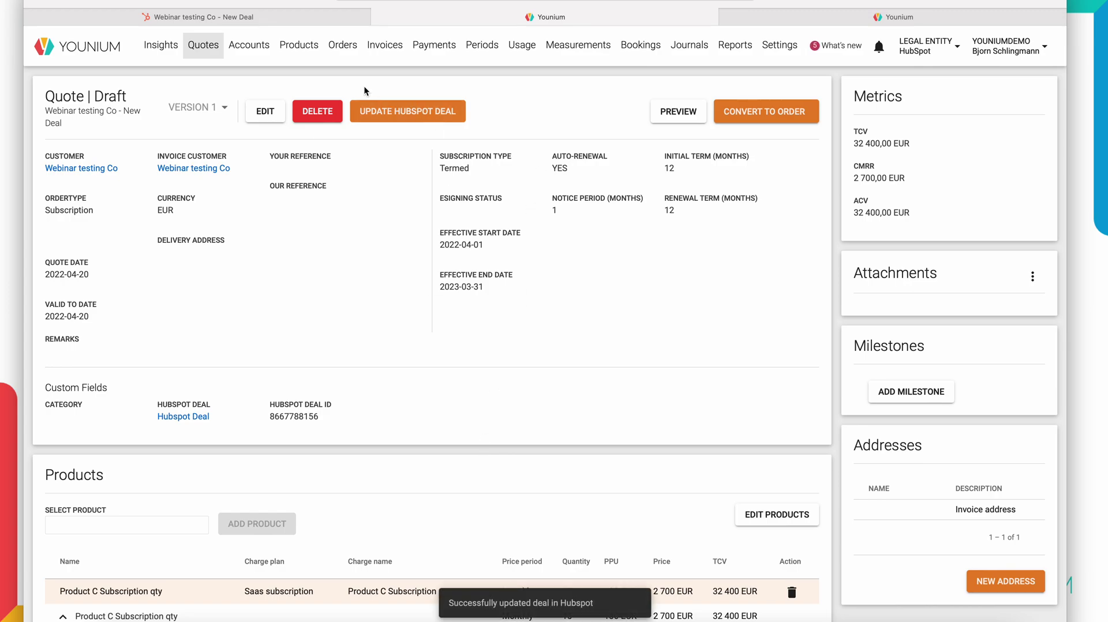
click(223, 17)
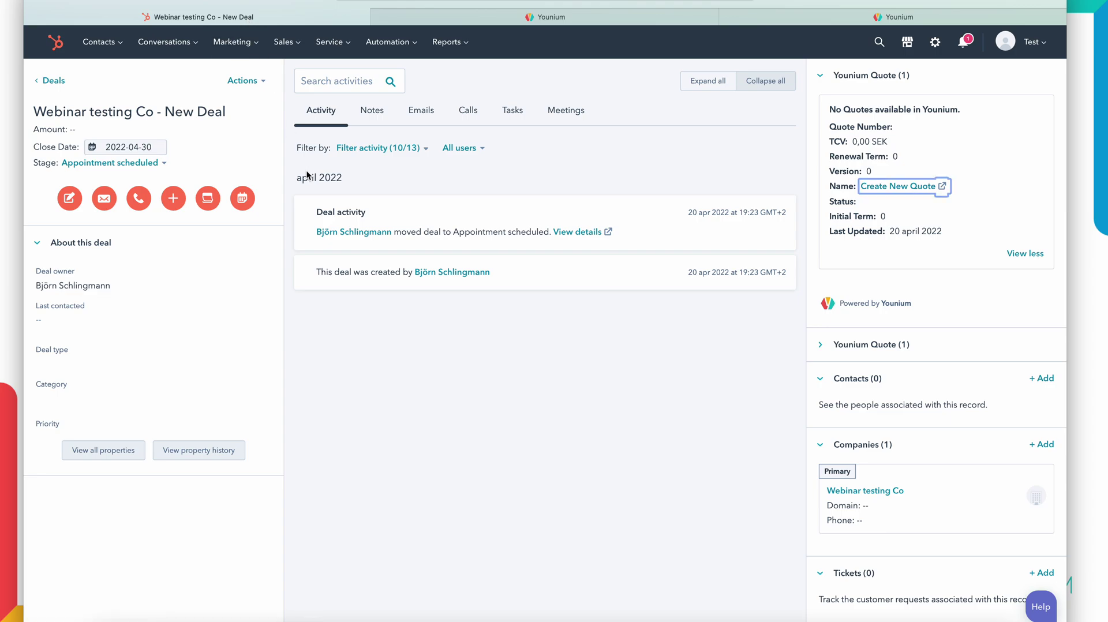
- Reload the deal to show the 32 400 € draft quote, expand its details, then return to Younium
key(F5)
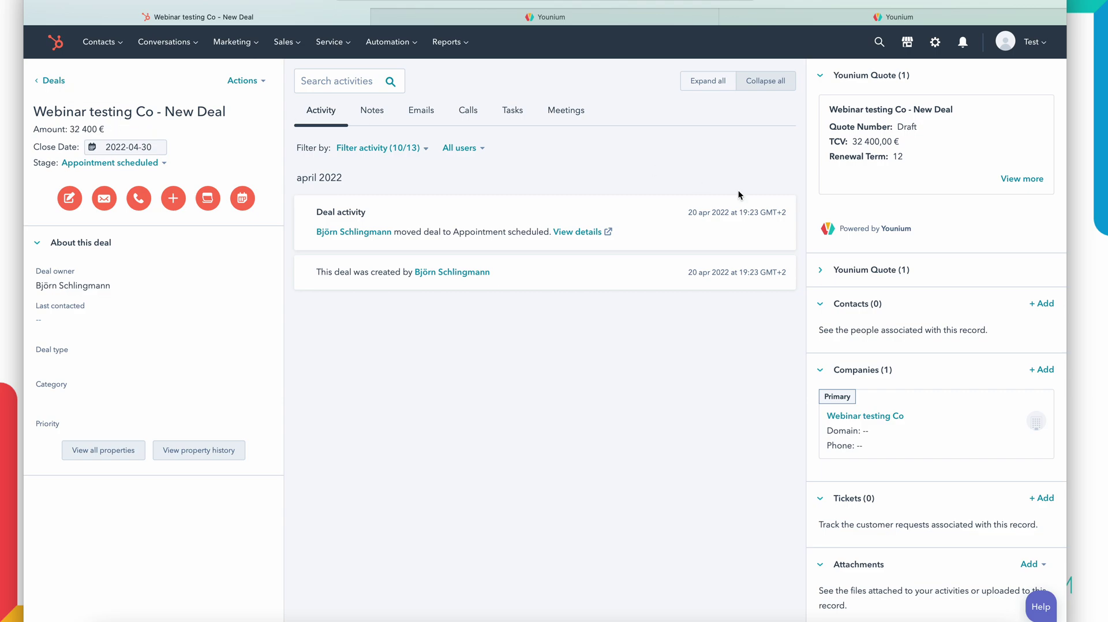
click(1022, 179)
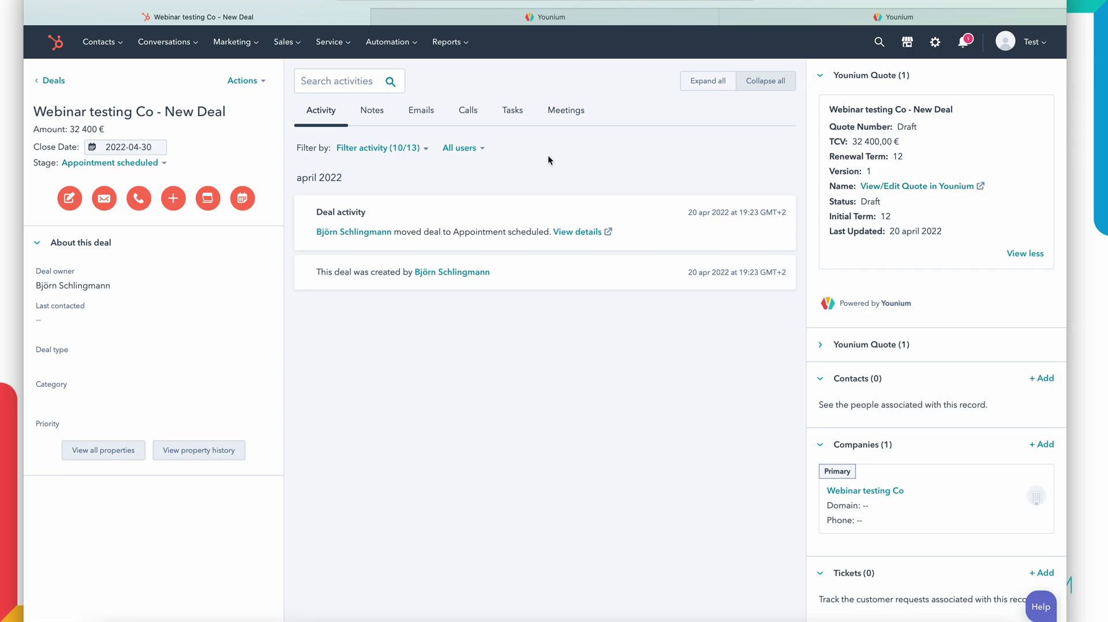
click(453, 17)
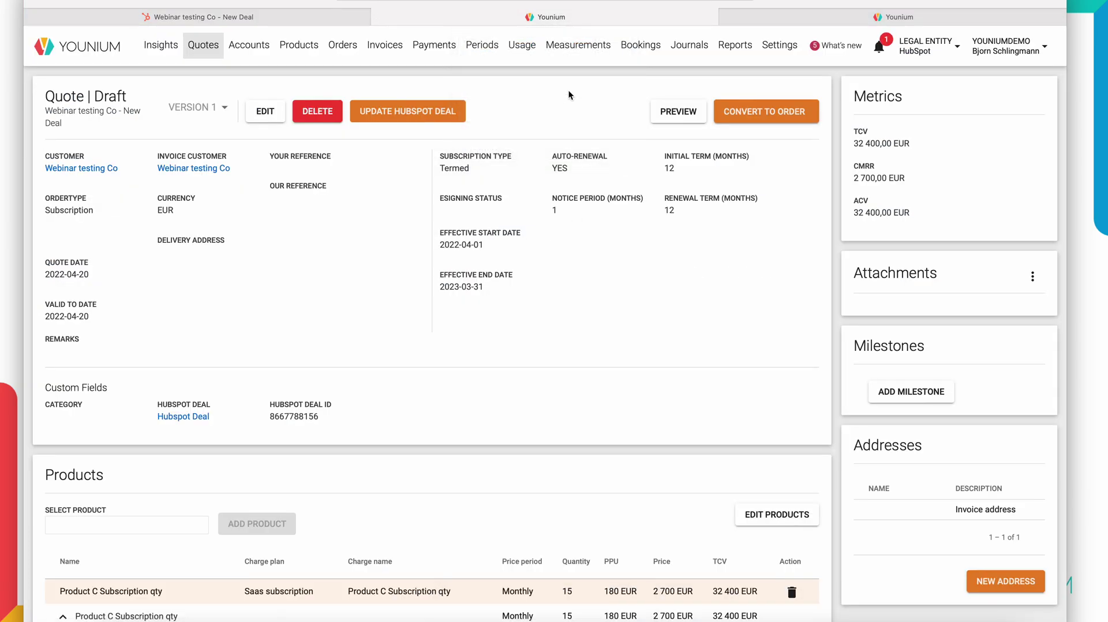
- Preview the draft quote as an Order form PDF in the Share Quote panel
mouse_move(903, 22)
click(673, 113)
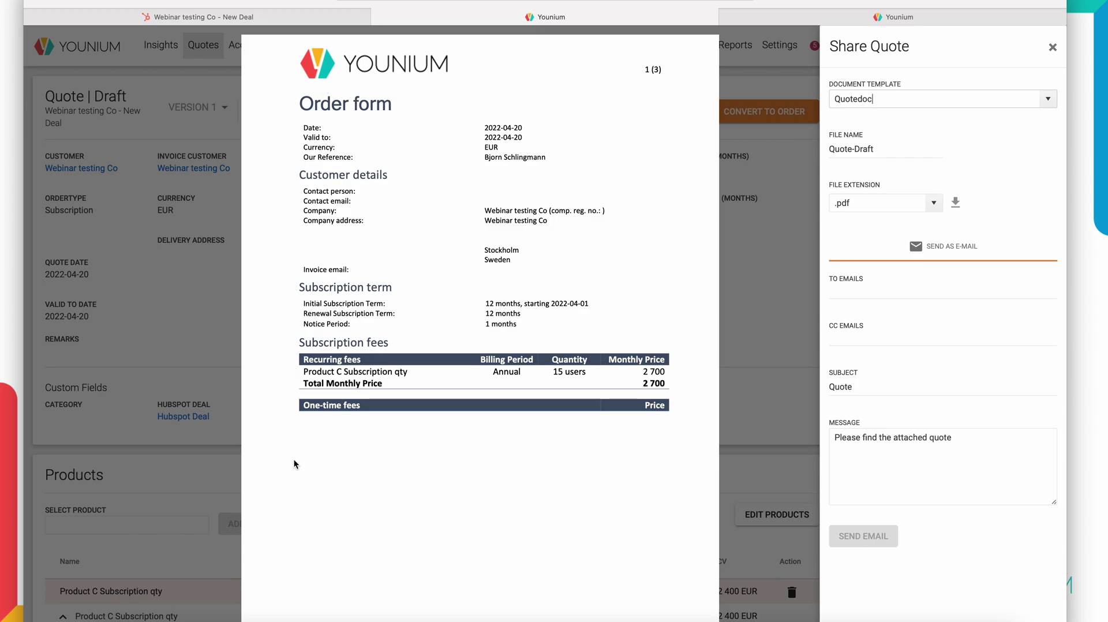
scroll(676, 389, down, 1)
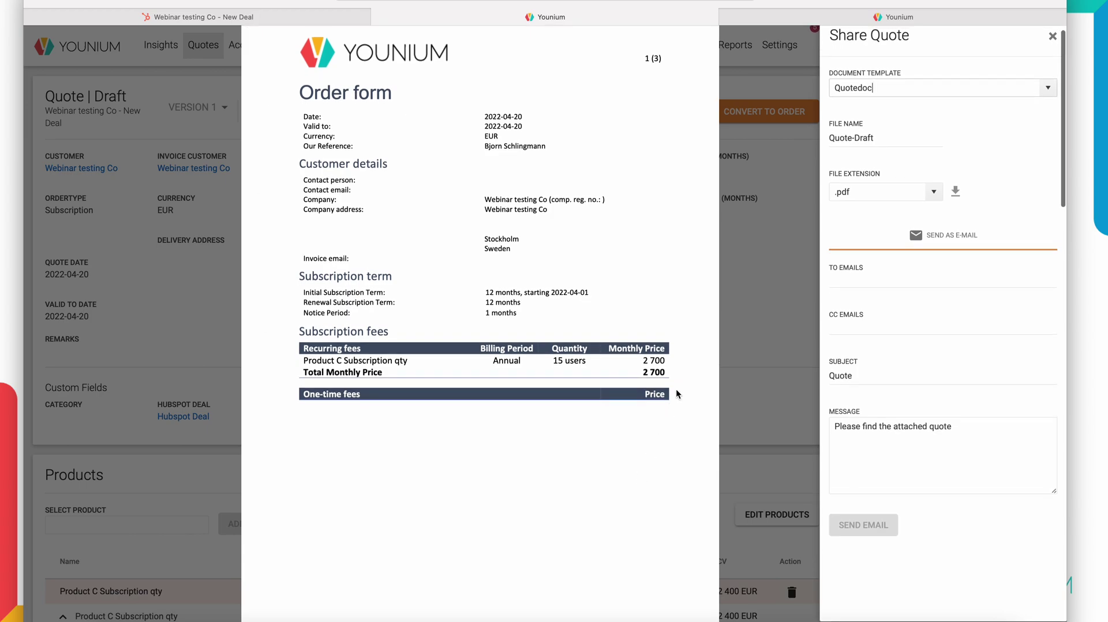
scroll(677, 391, up, 1)
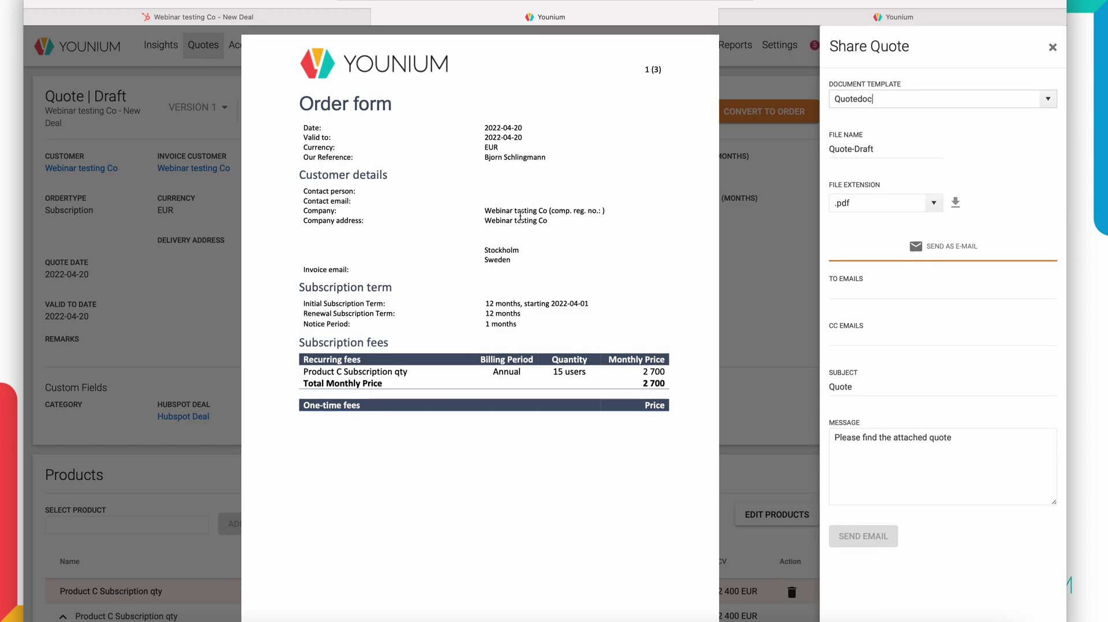
scroll(521, 212, down, 1)
scroll(519, 173, up, 1)
scroll(659, 258, down, 15)
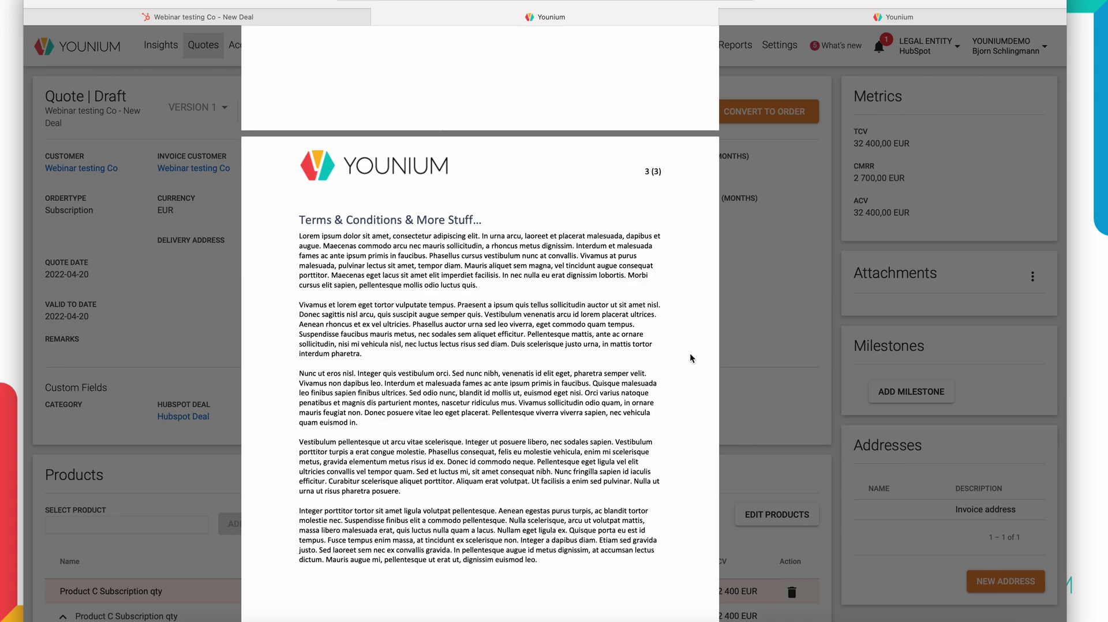
scroll(691, 357, down, 3)
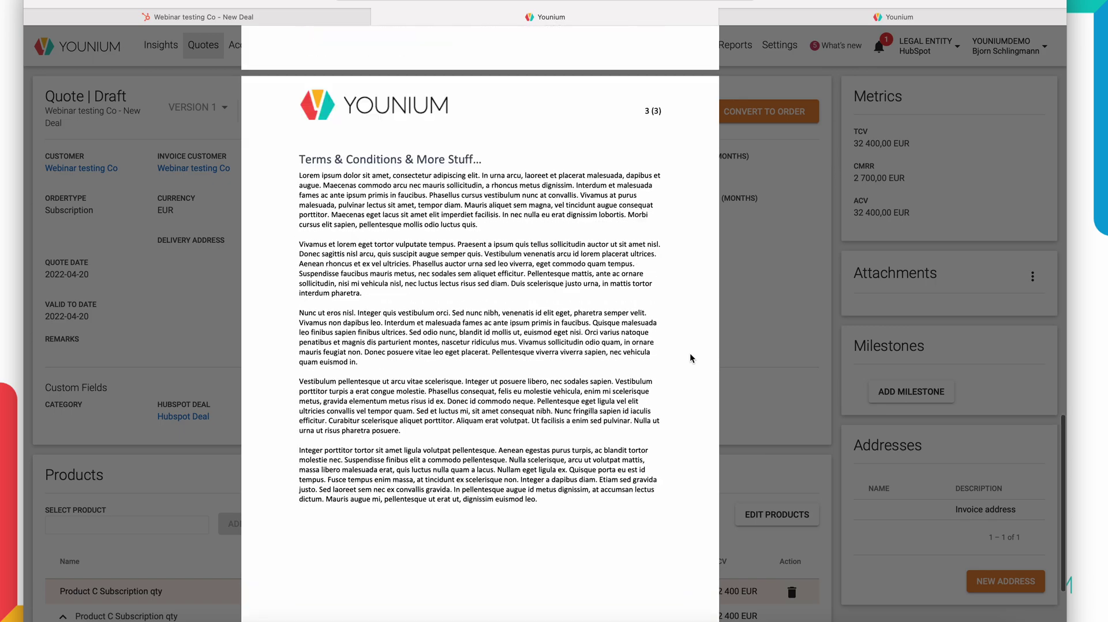
scroll(691, 352, up, 15)
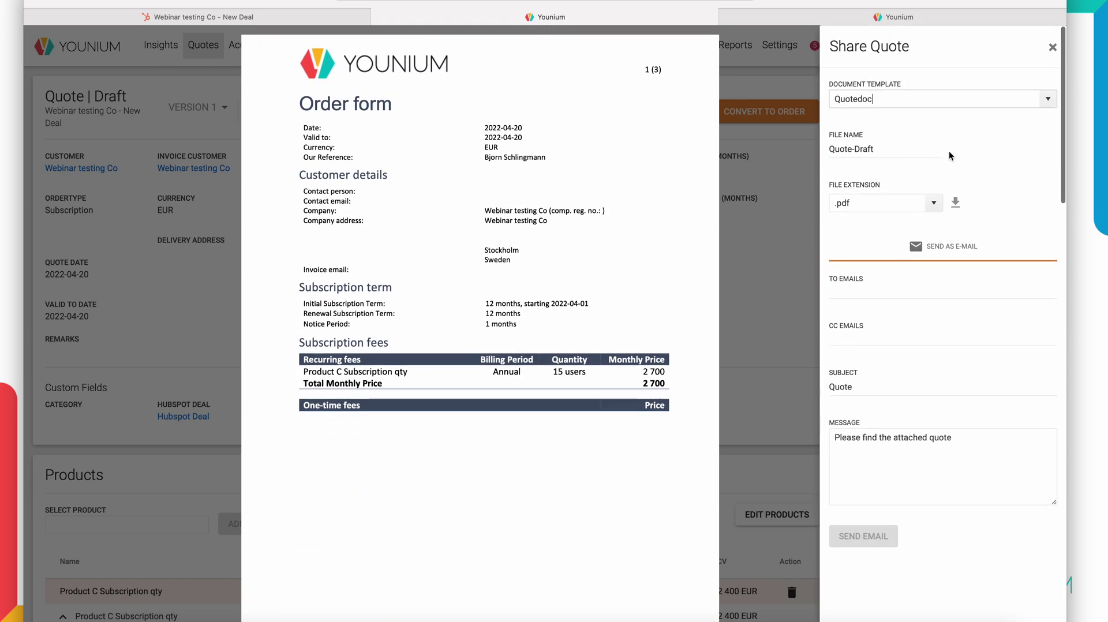
click(935, 205)
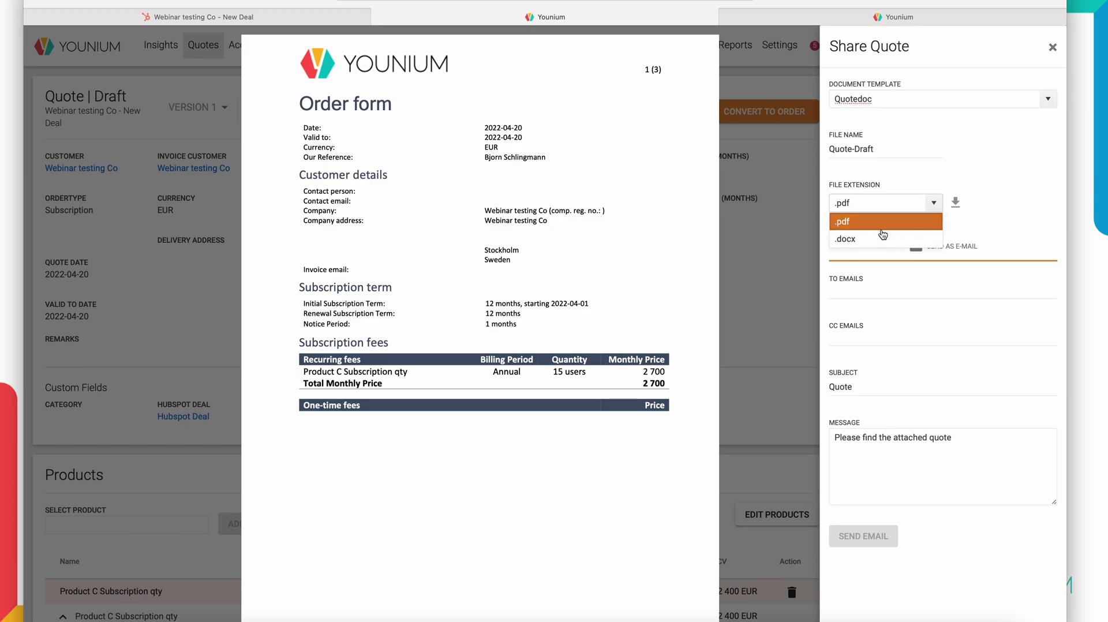
click(926, 168)
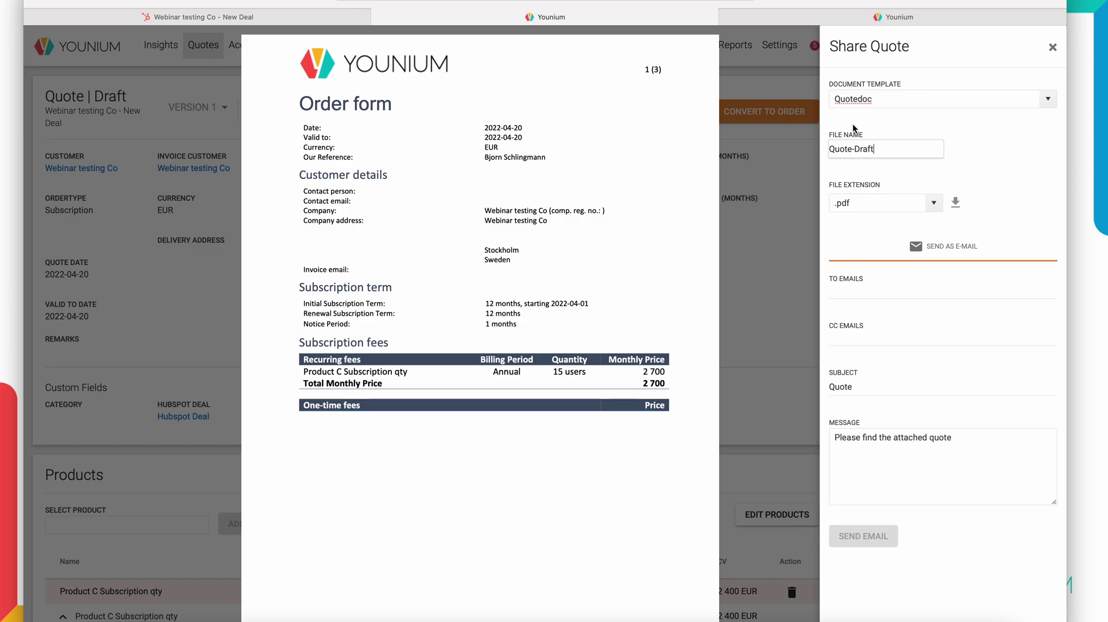
click(1052, 48)
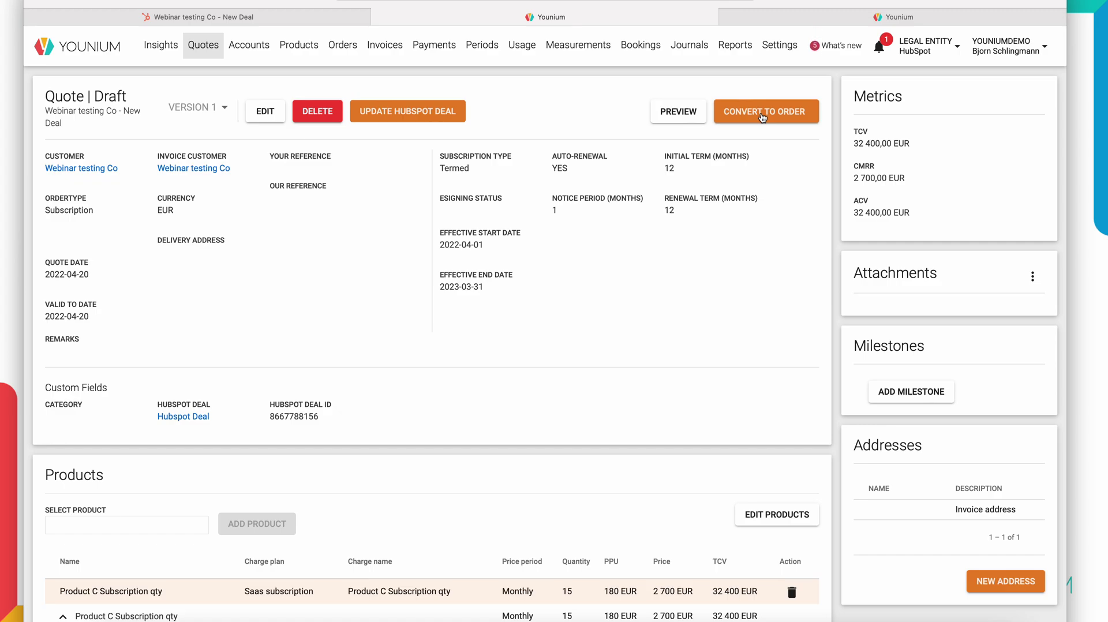
- Convert the quote to an order, making the account a customer and updating the HubSpot deal amount
click(760, 123)
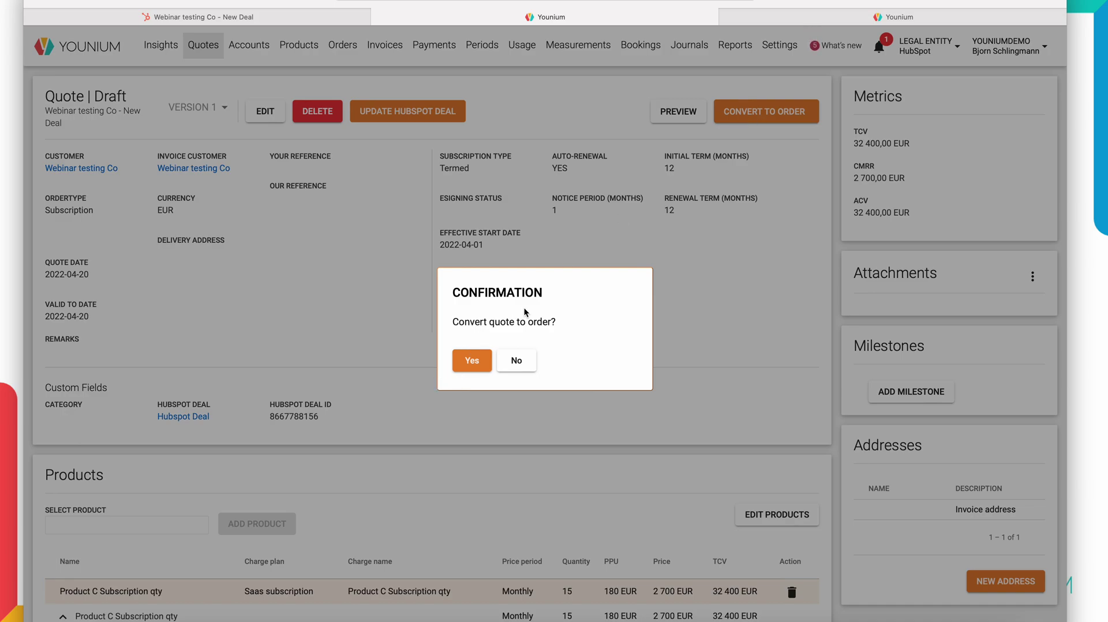
click(473, 362)
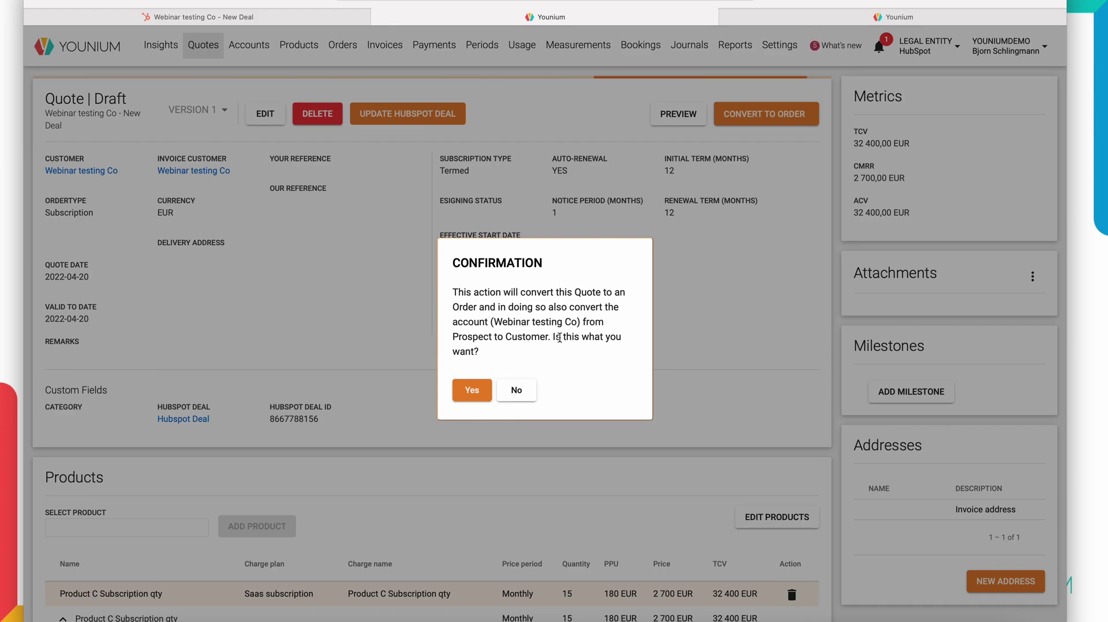
click(464, 391)
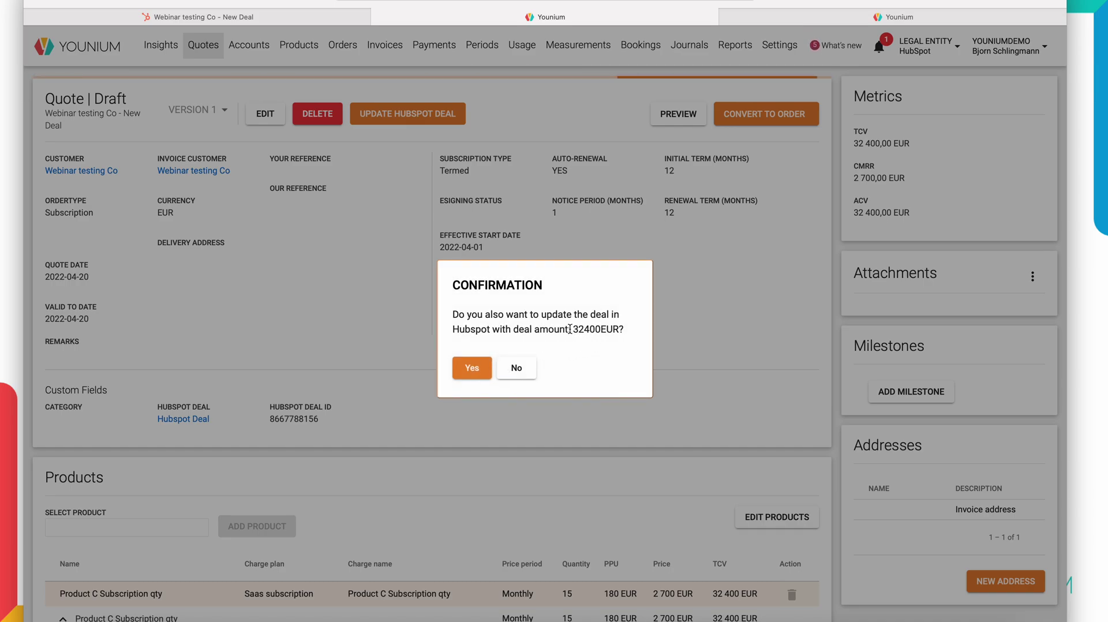
click(471, 370)
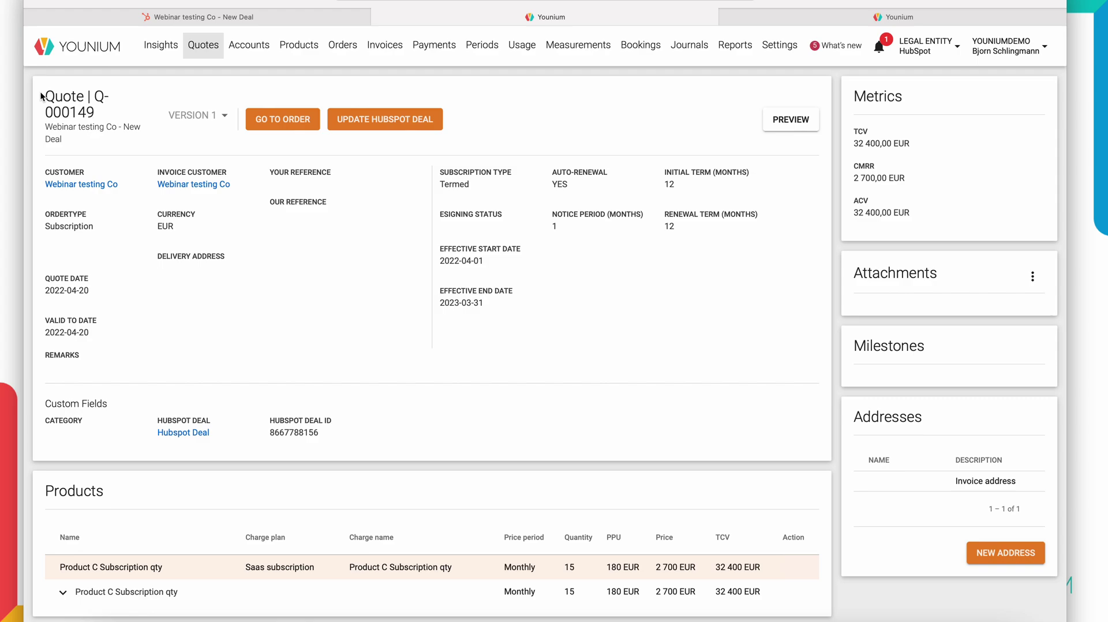
click(287, 120)
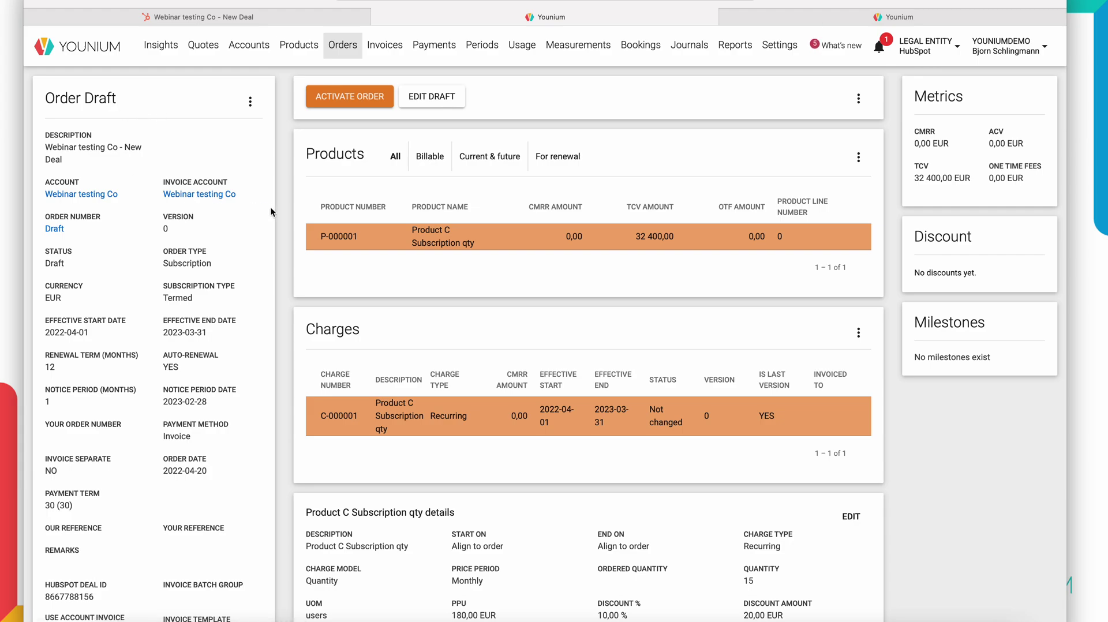
- Activate the order so O-000141 becomes Active with ACV 32 400 EUR
scroll(281, 225, down, 1)
scroll(280, 229, up, 1)
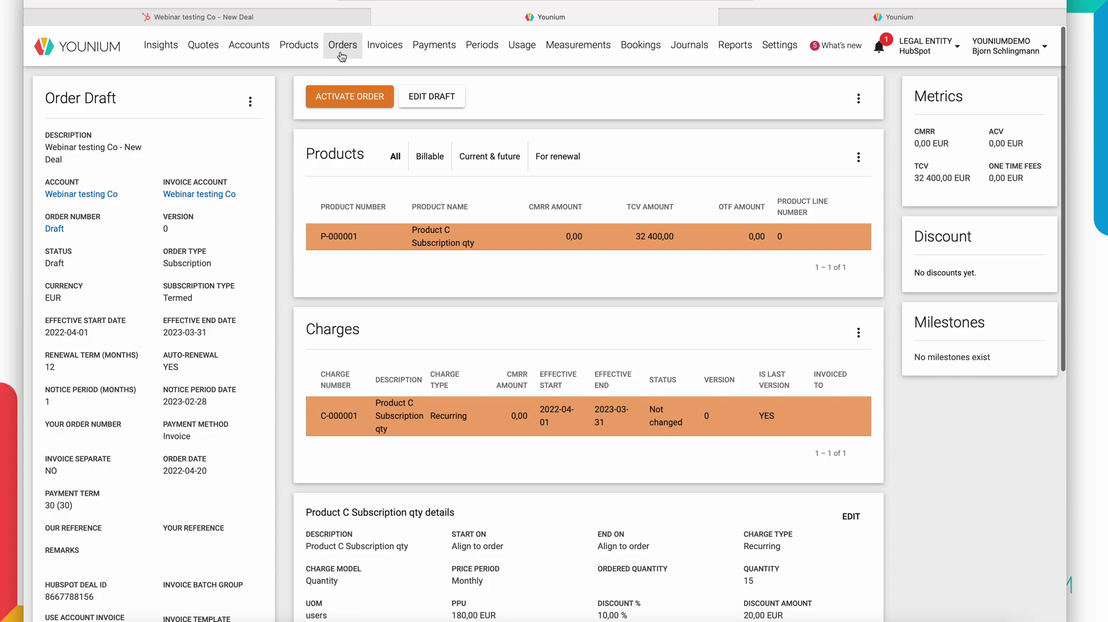
click(352, 94)
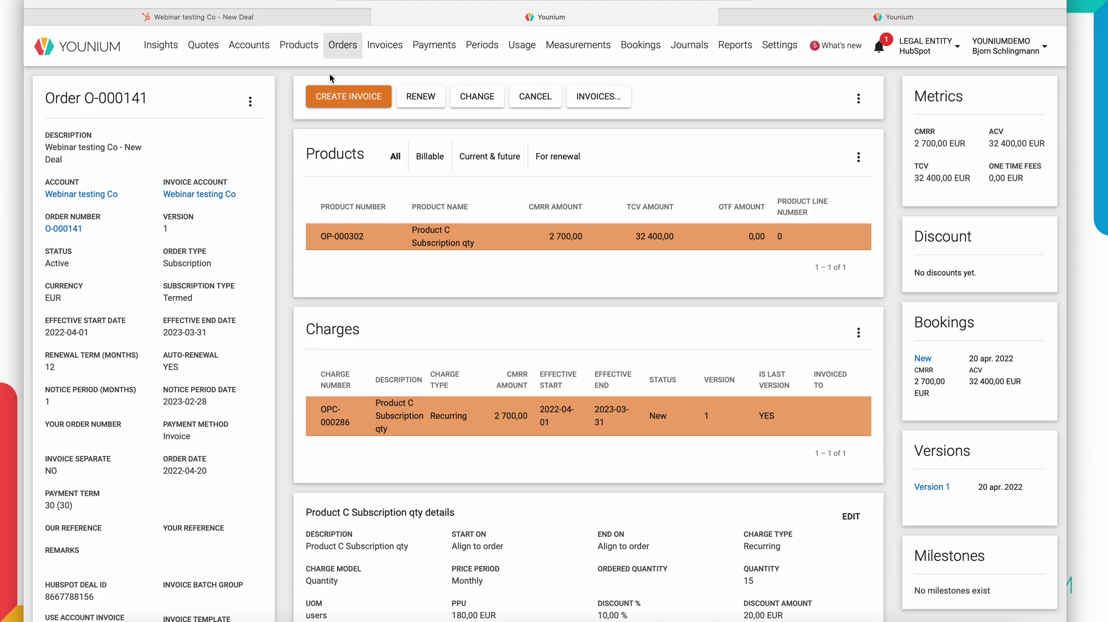
- Create the invoice for the order and preview the 40 500 EUR draft
click(356, 102)
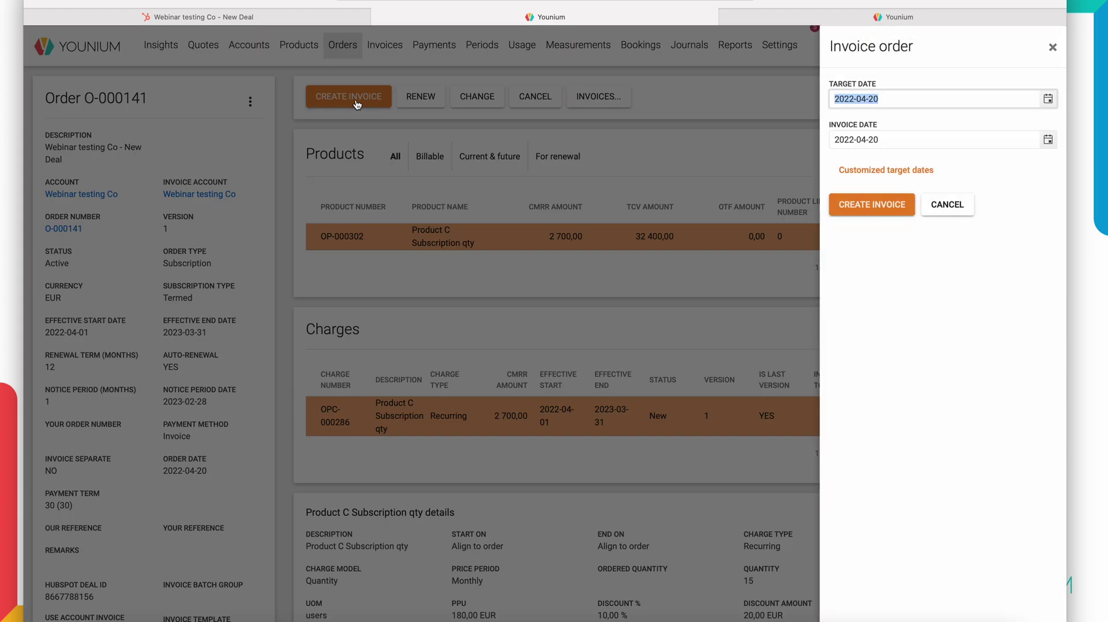
click(883, 205)
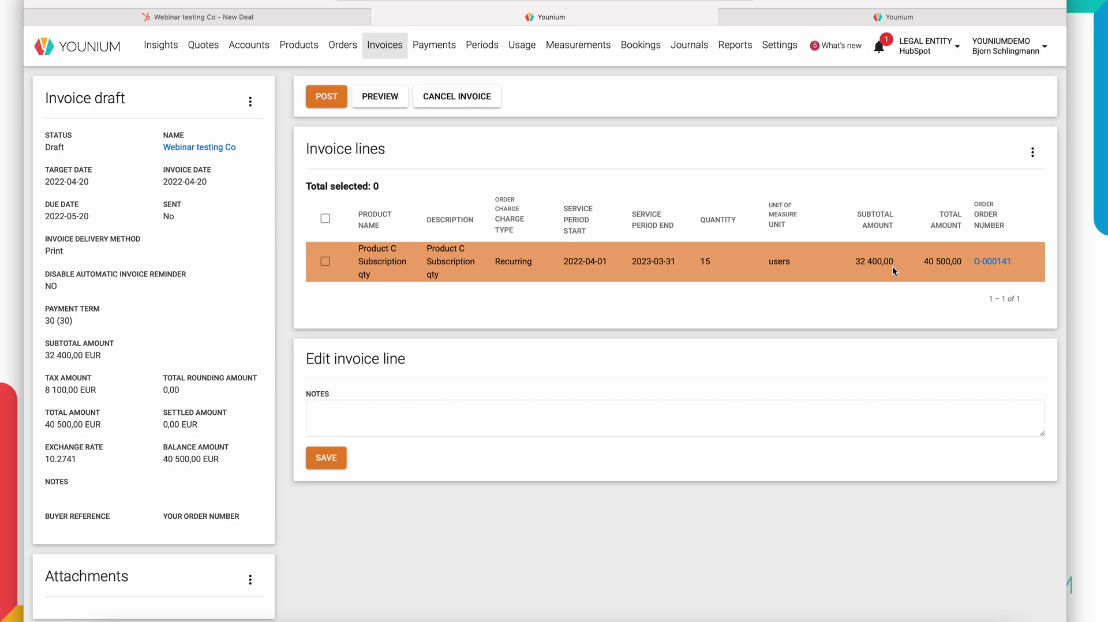
click(378, 102)
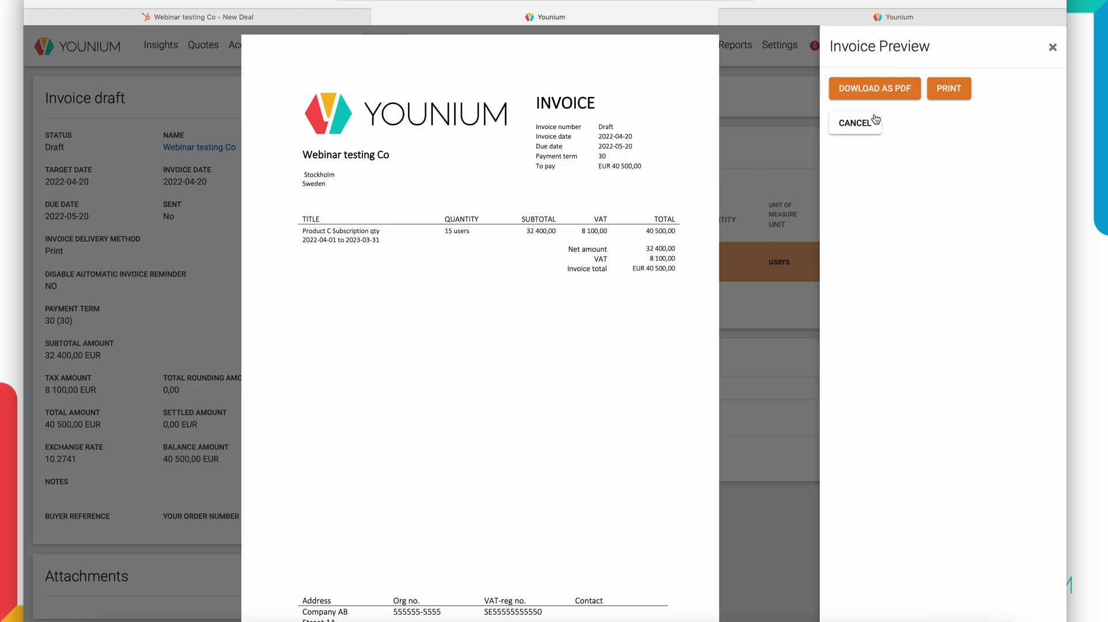
- Close the preview and post invoice I-000141 for 40 500 EUR
click(863, 132)
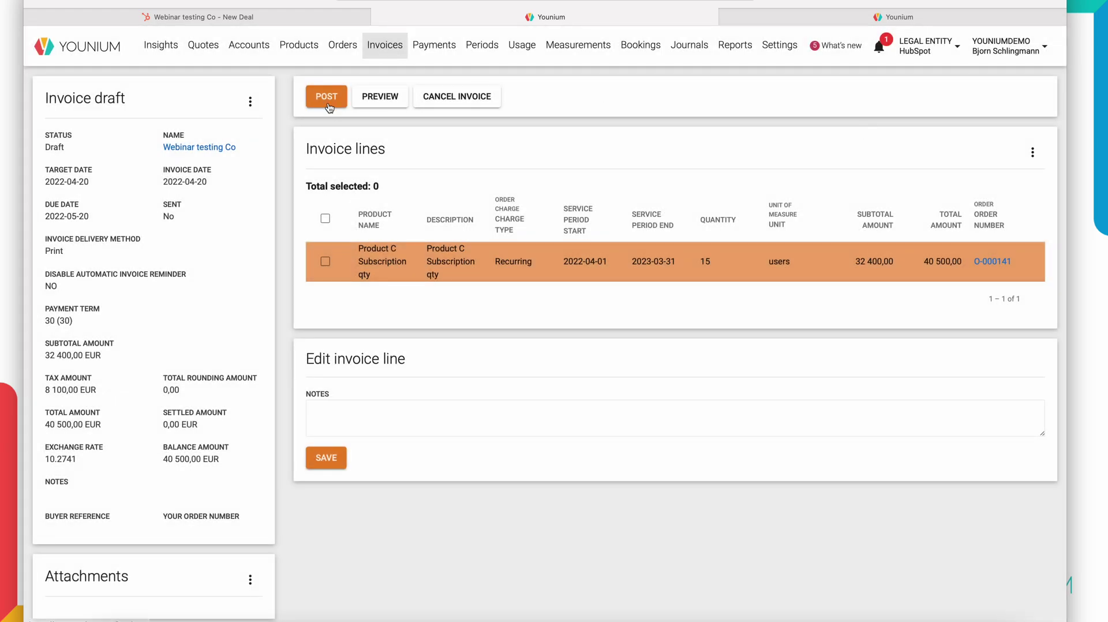
click(327, 103)
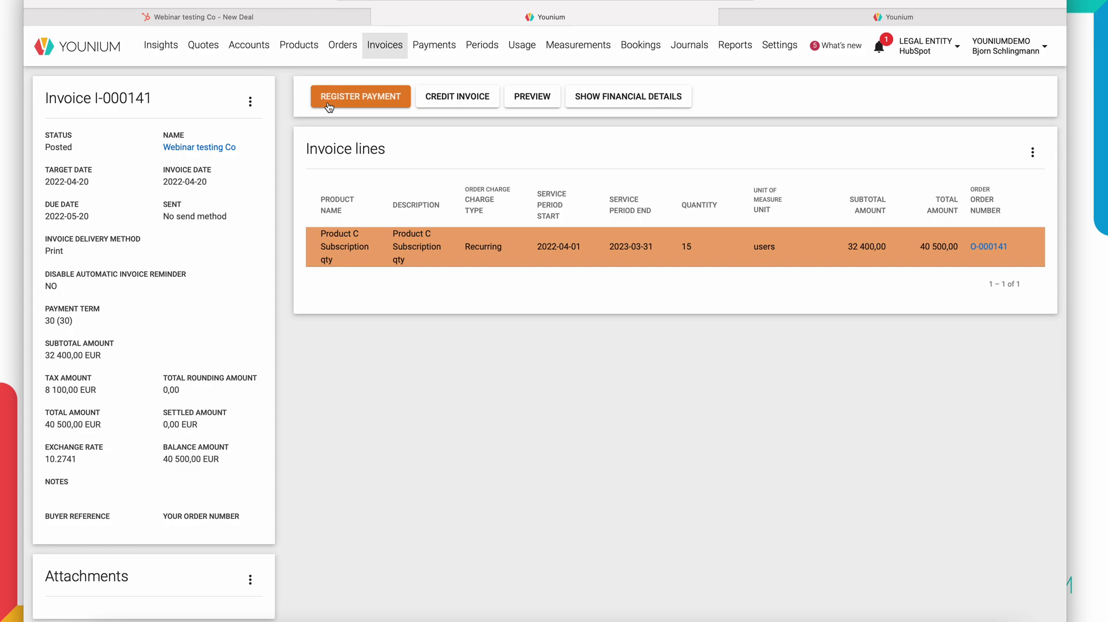
click(323, 22)
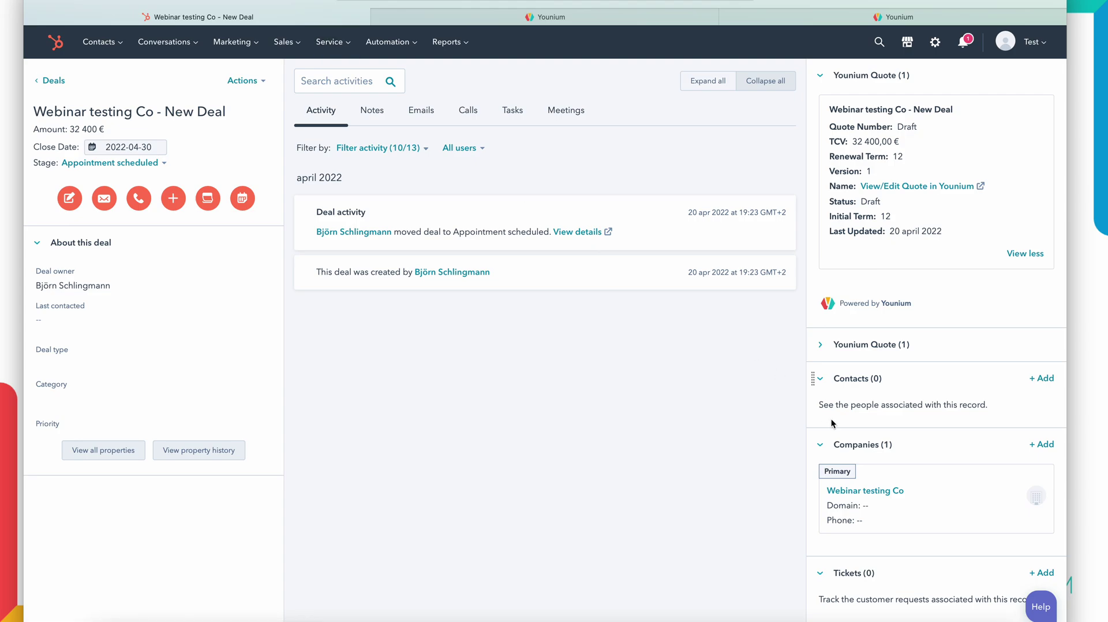
- Open the Webinar testing Co company and expand its Younium account figures, noting Last Charged 2022-04-20
click(877, 492)
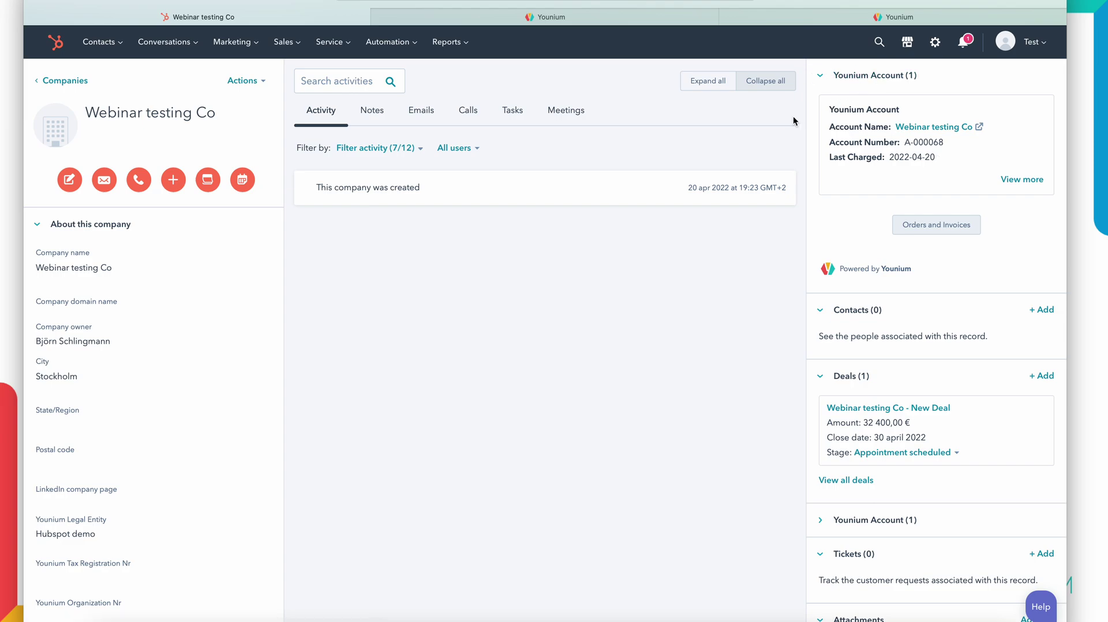
click(1022, 179)
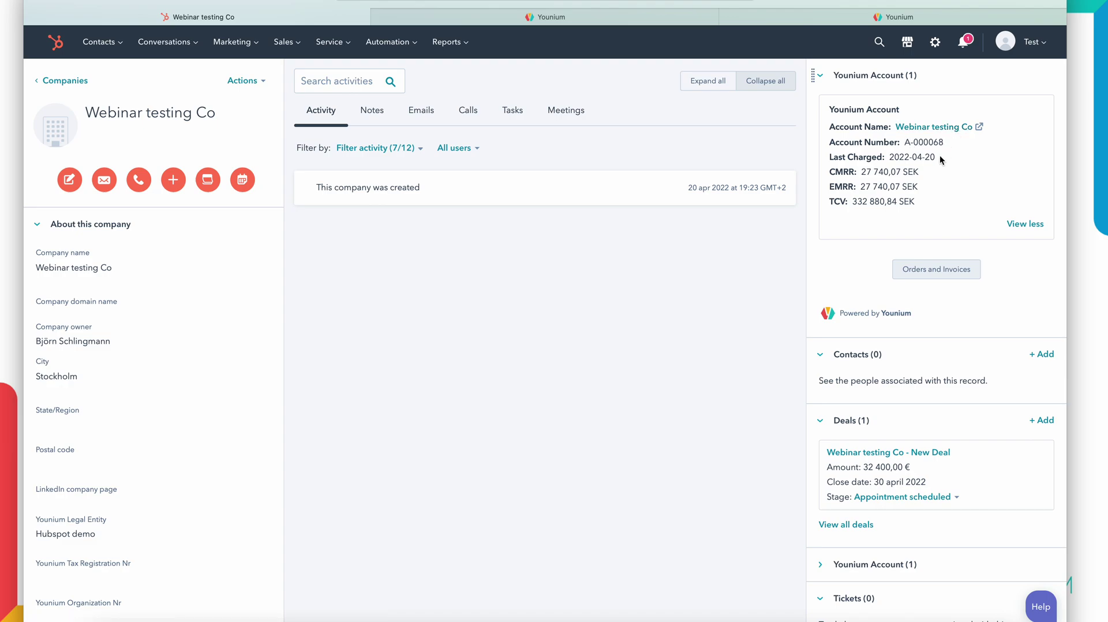
drag(937, 157, 888, 157)
click(888, 157)
click(935, 270)
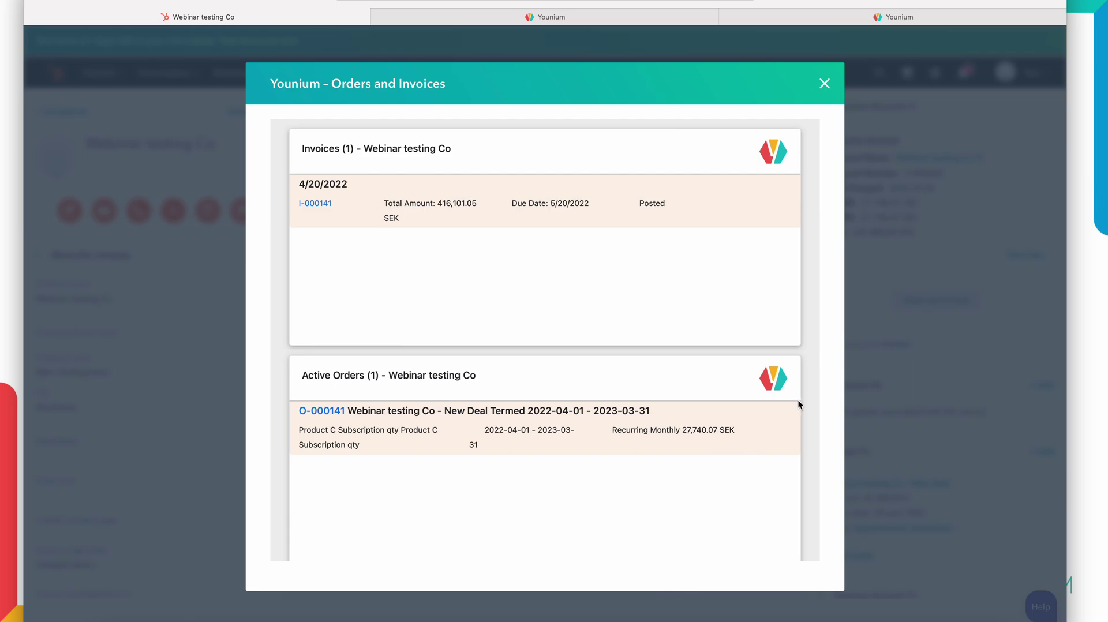
click(825, 83)
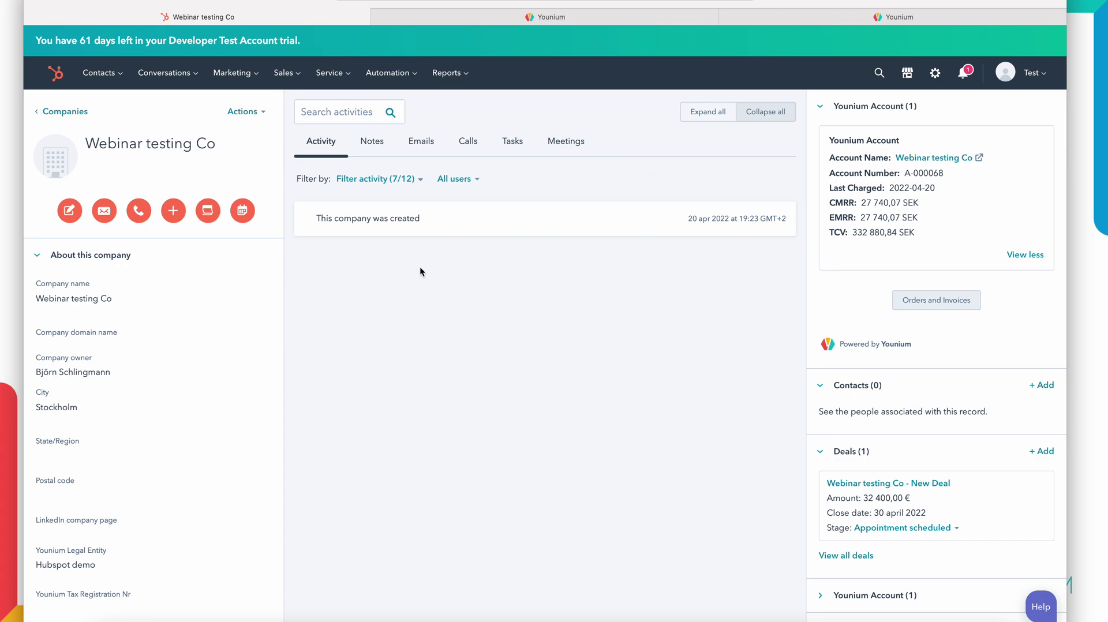
- Enter the Younium tax registration number on the Webinar testing Co company record
scroll(263, 426, down, 5)
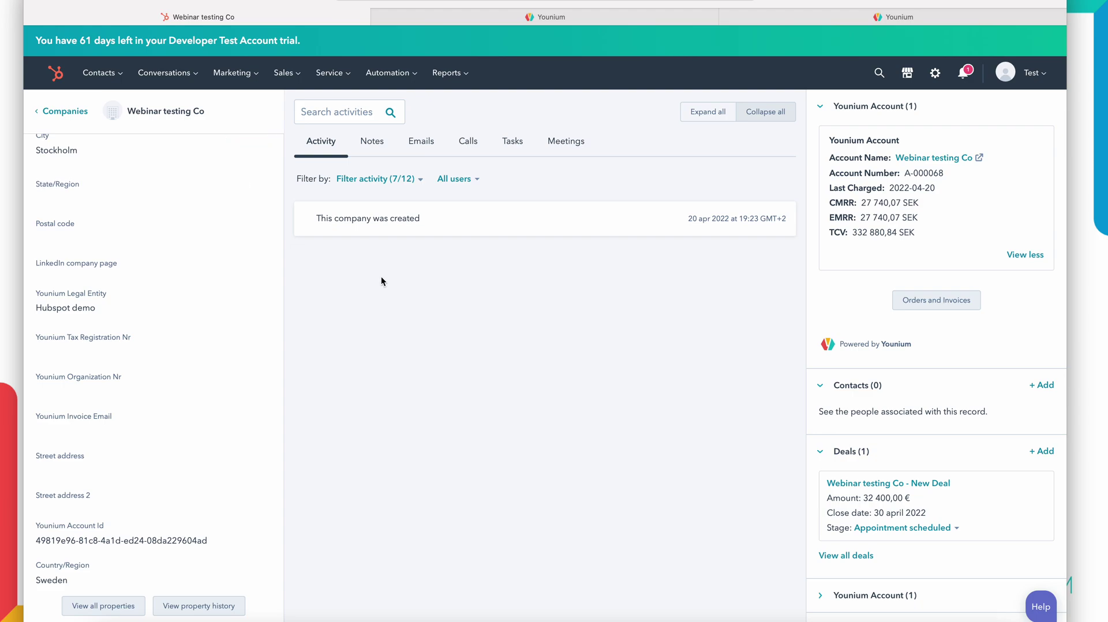
click(85, 343)
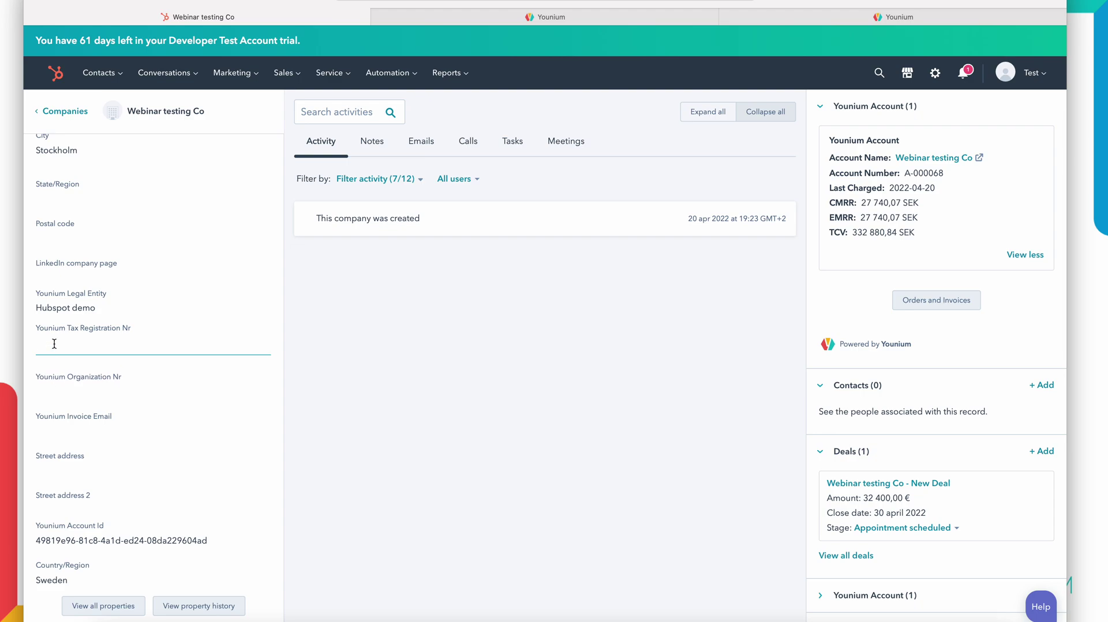
text(SE55)
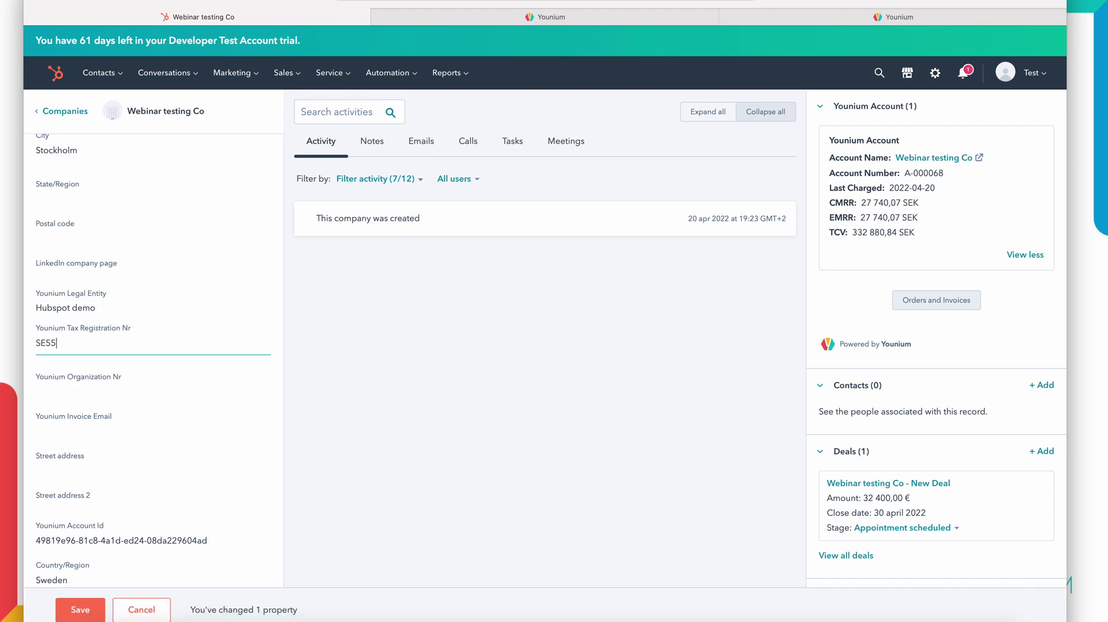
text(555501)
- Fill in the Younium invoice e-mail address and save the changed company properties
click(86, 383)
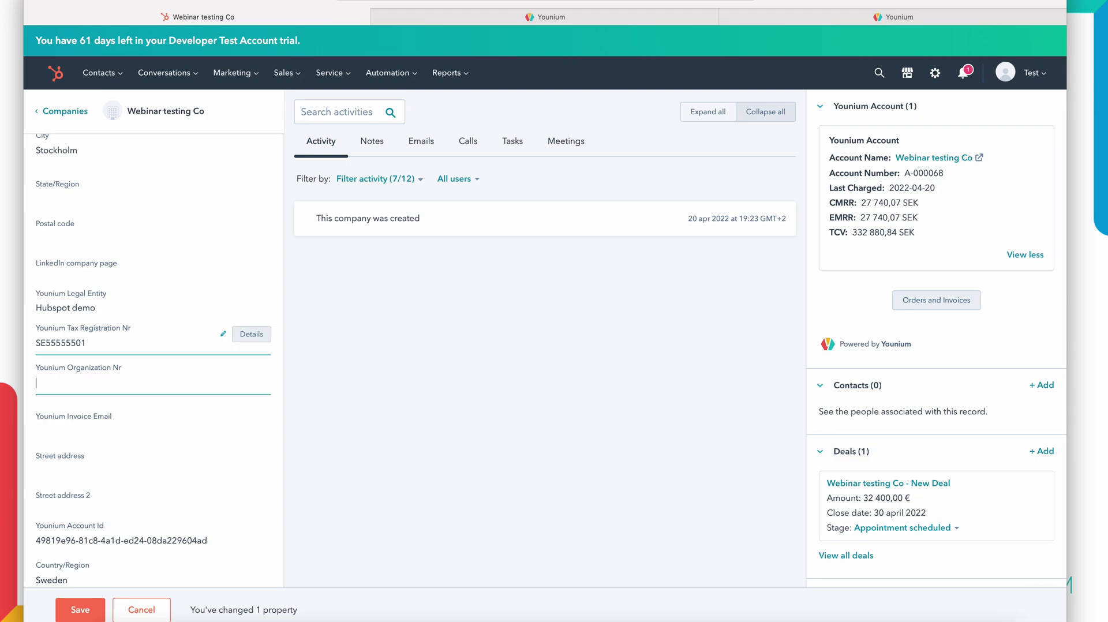
text(555555005501)
key(Tab)
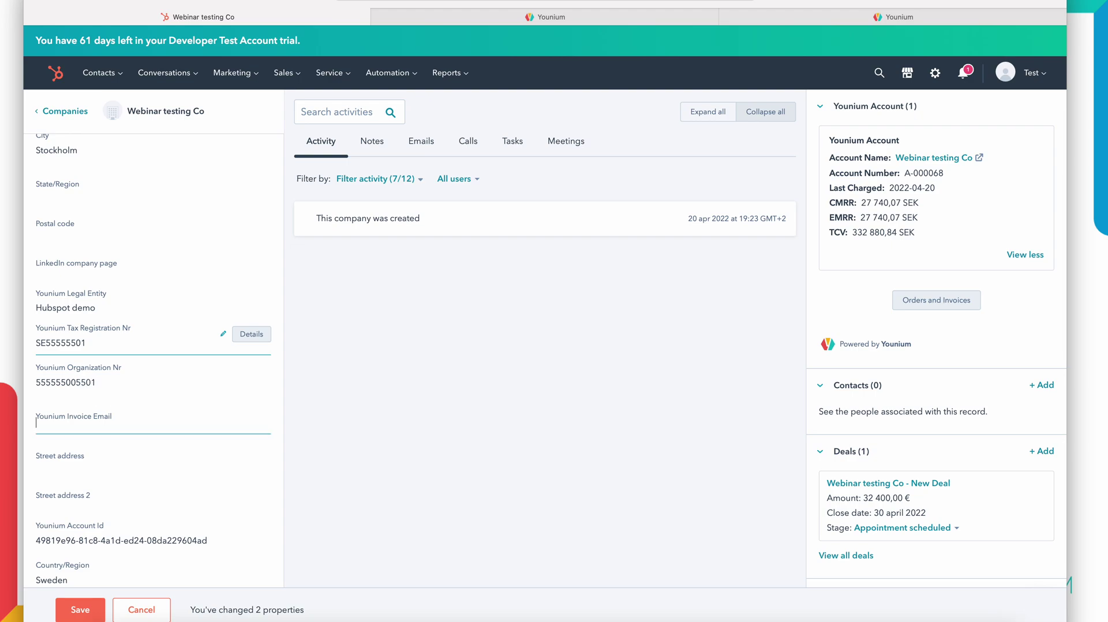
text(inv)
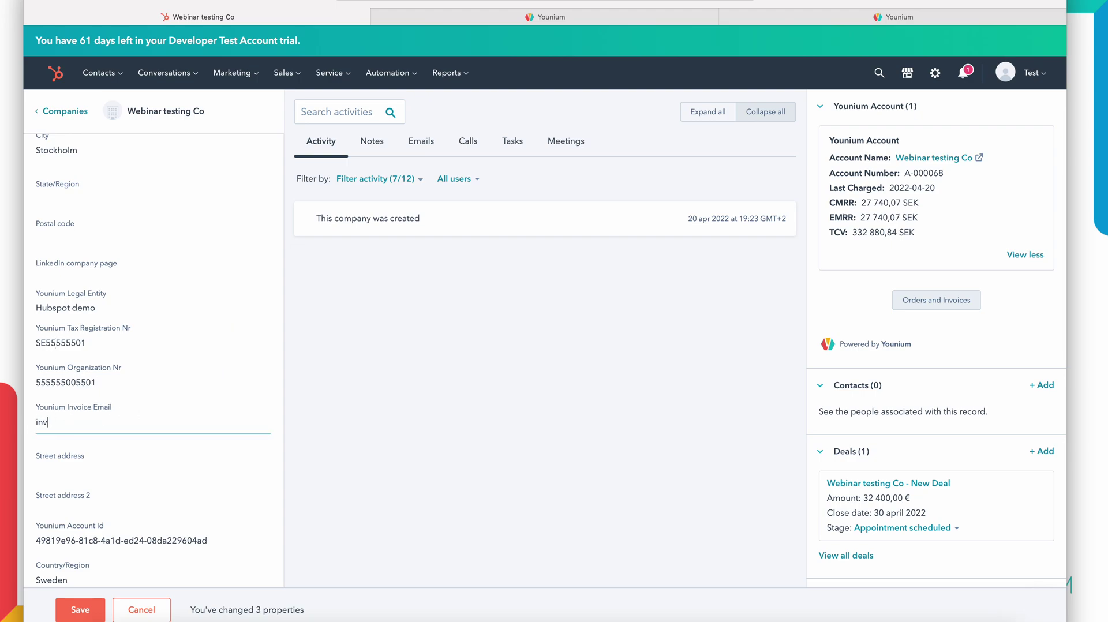
text(oice@email.com)
key(BackSpace)
key(BackSpace)
key(BackSpace)
text(x)
key(BackSpace)
text(com)
click(84, 615)
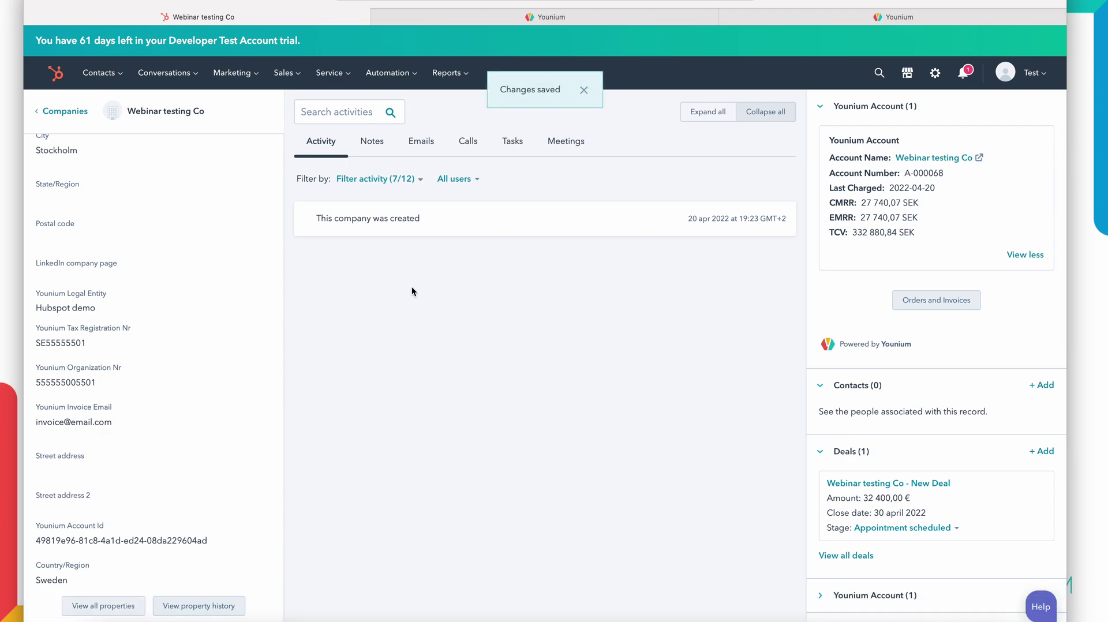
mouse_move(579, 19)
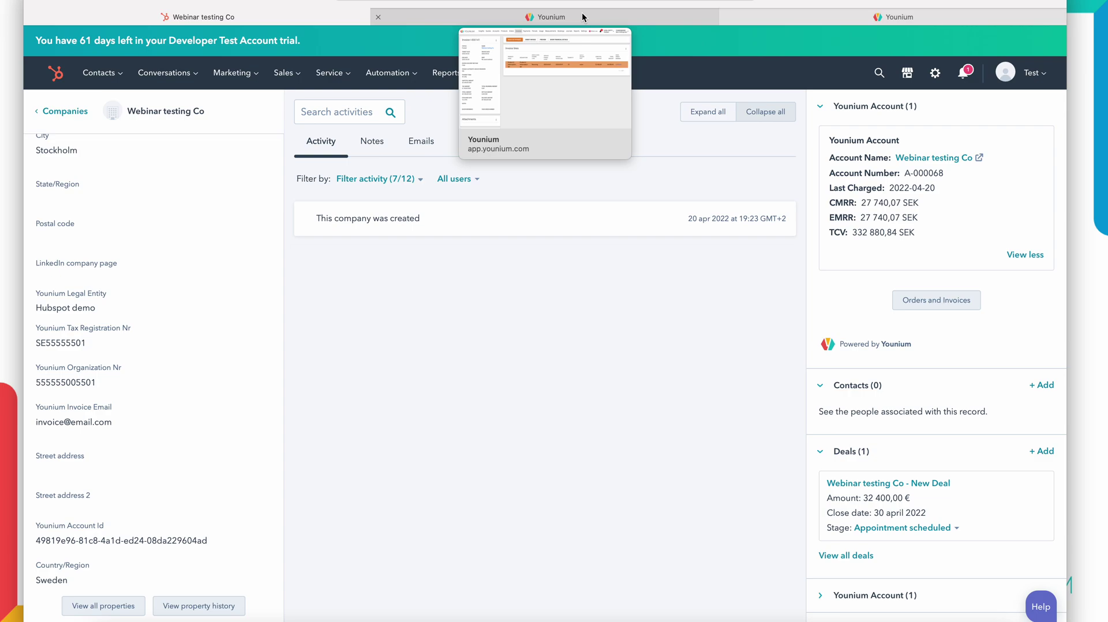
- Run Younium's HubSpot synchronization with Accounts enabled, then view the Accounts list of 68 accounts
click(583, 17)
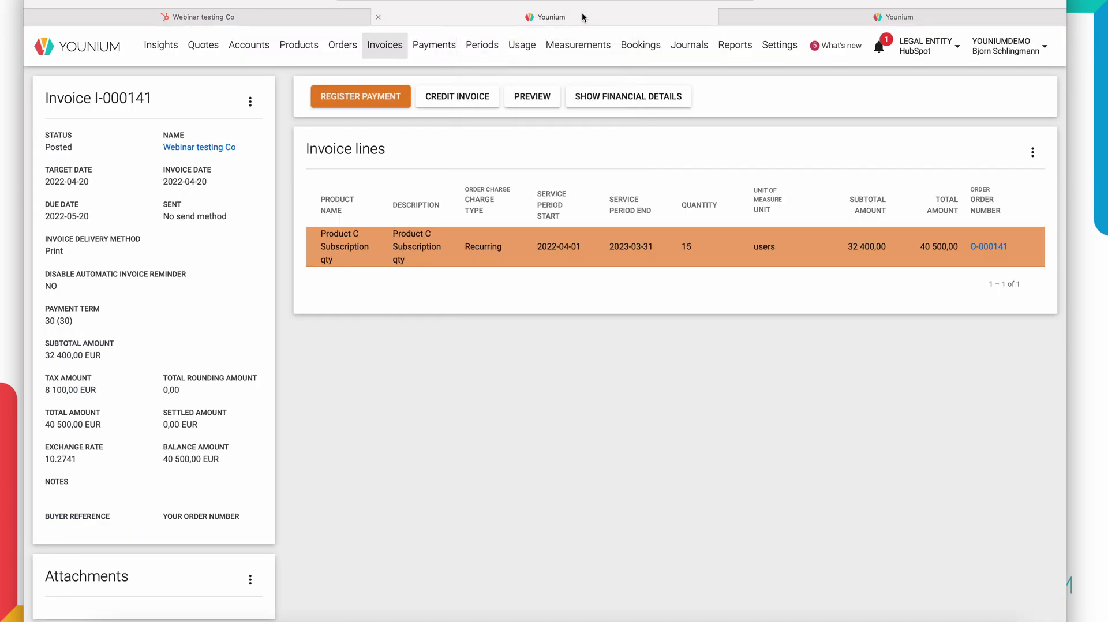
click(794, 47)
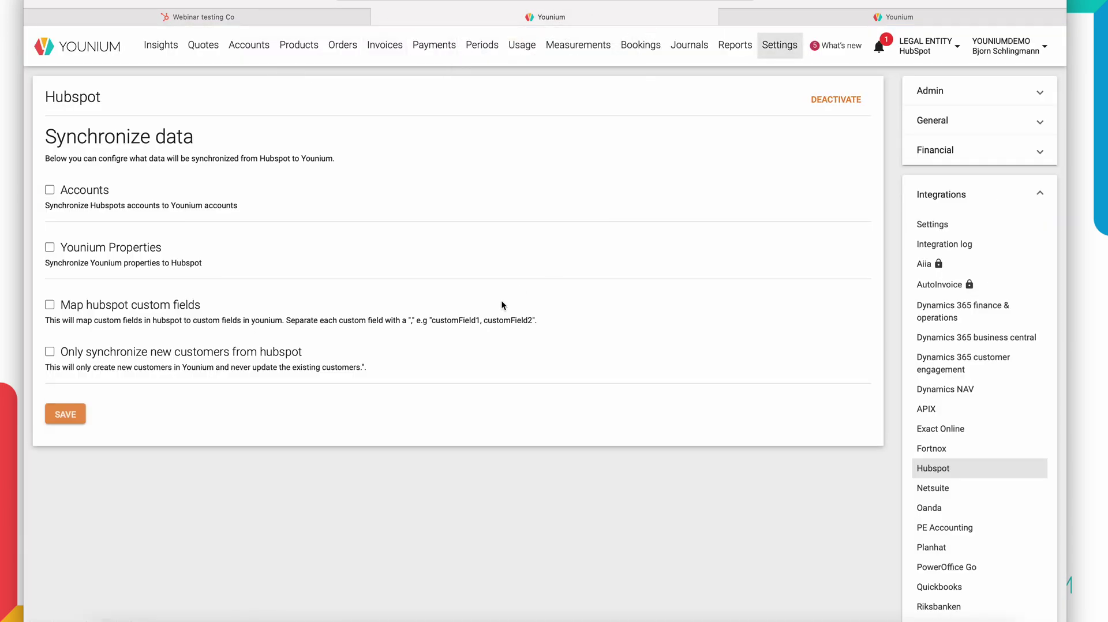
click(50, 190)
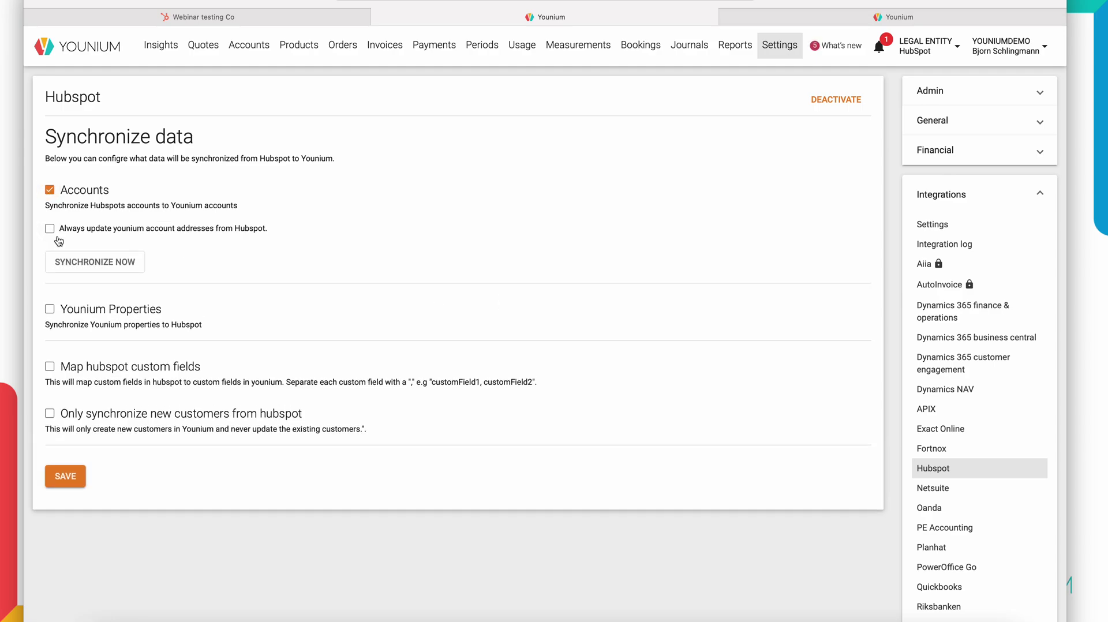
click(83, 263)
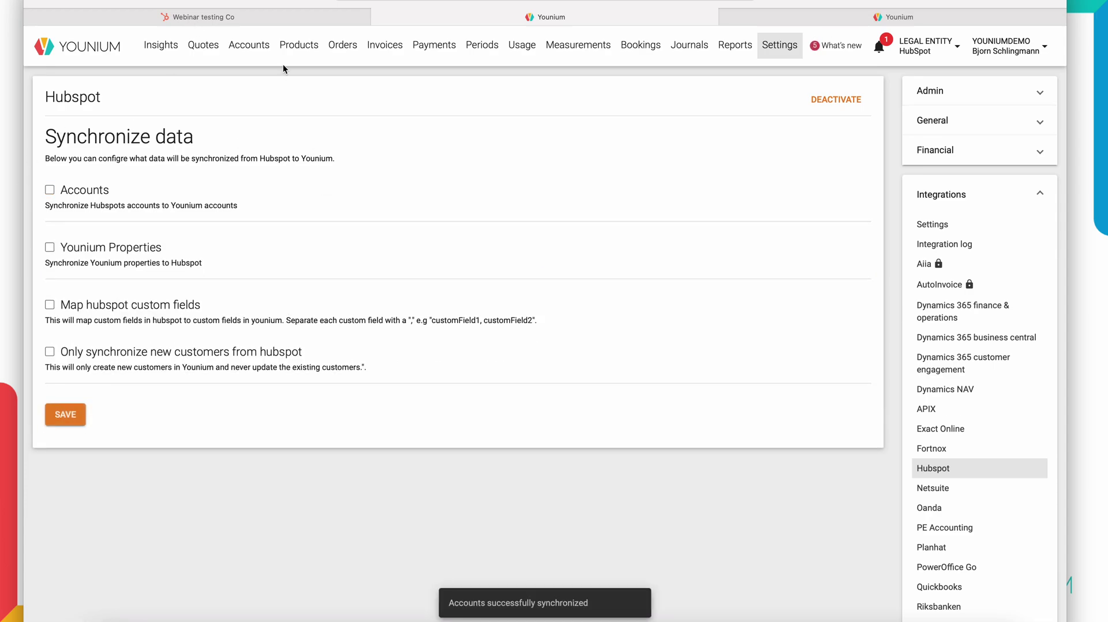
click(258, 53)
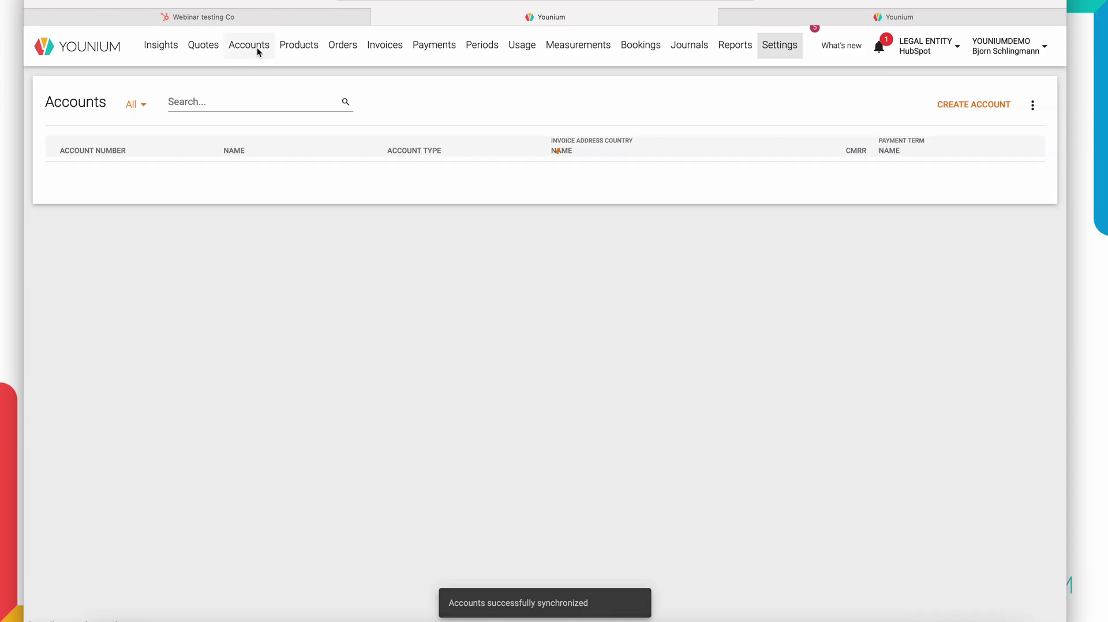
- Sort accounts by number descending and check Webinar testing Co's synced org number, tax number and invoice e-mail
click(99, 152)
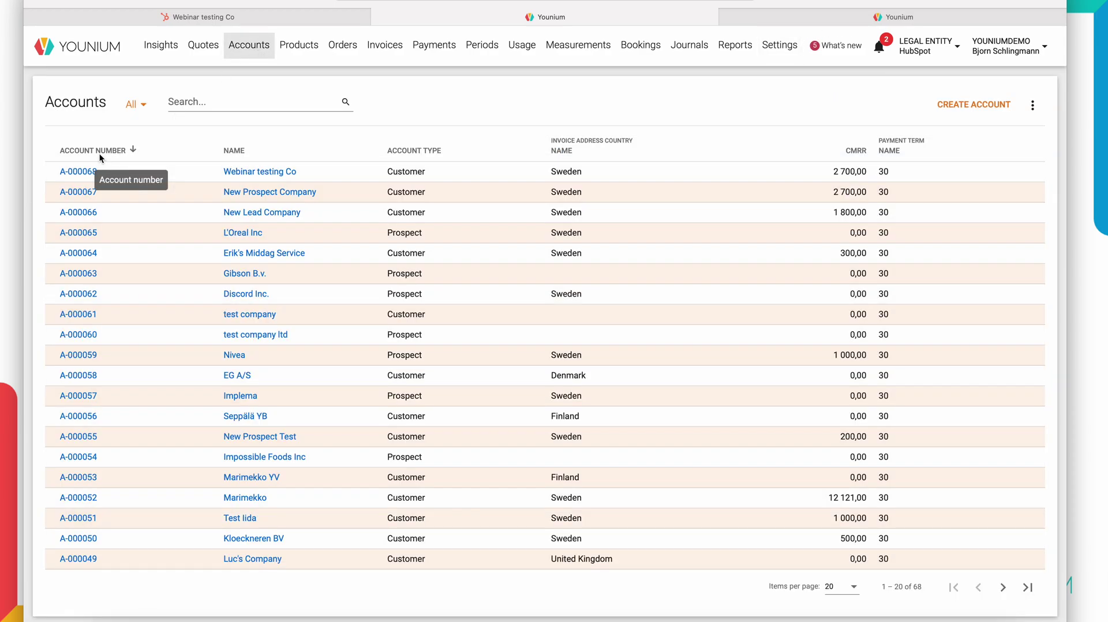
click(77, 173)
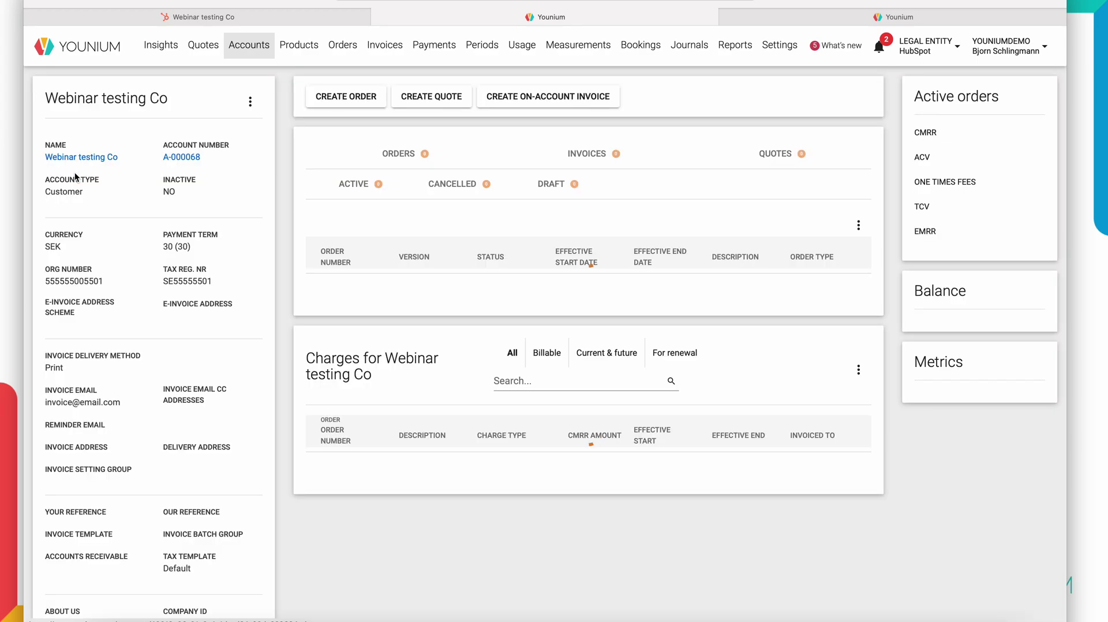
drag(45, 281, 224, 285)
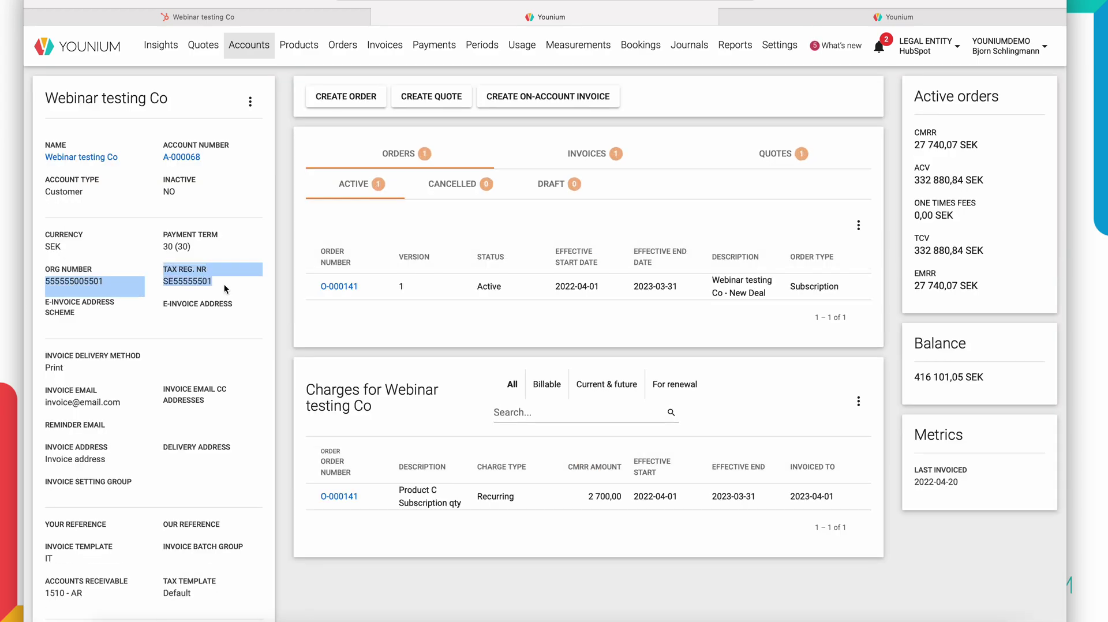
drag(122, 404, 41, 388)
click(133, 428)
- Go back to the Webinar testing Co company record in HubSpot
scroll(133, 427, down, 3)
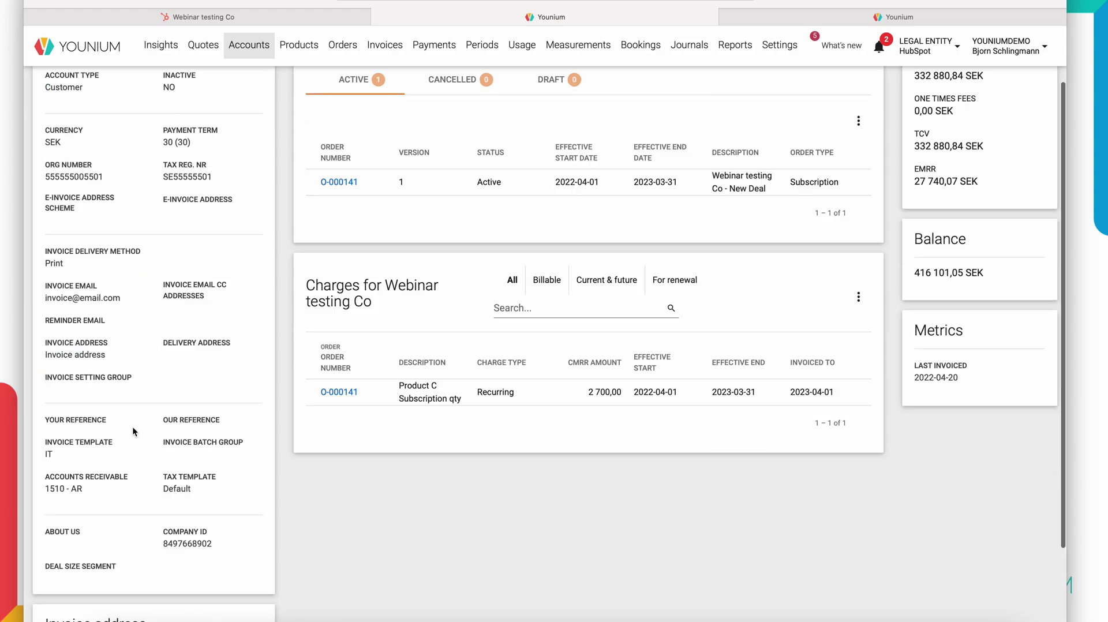
scroll(133, 427, up, 3)
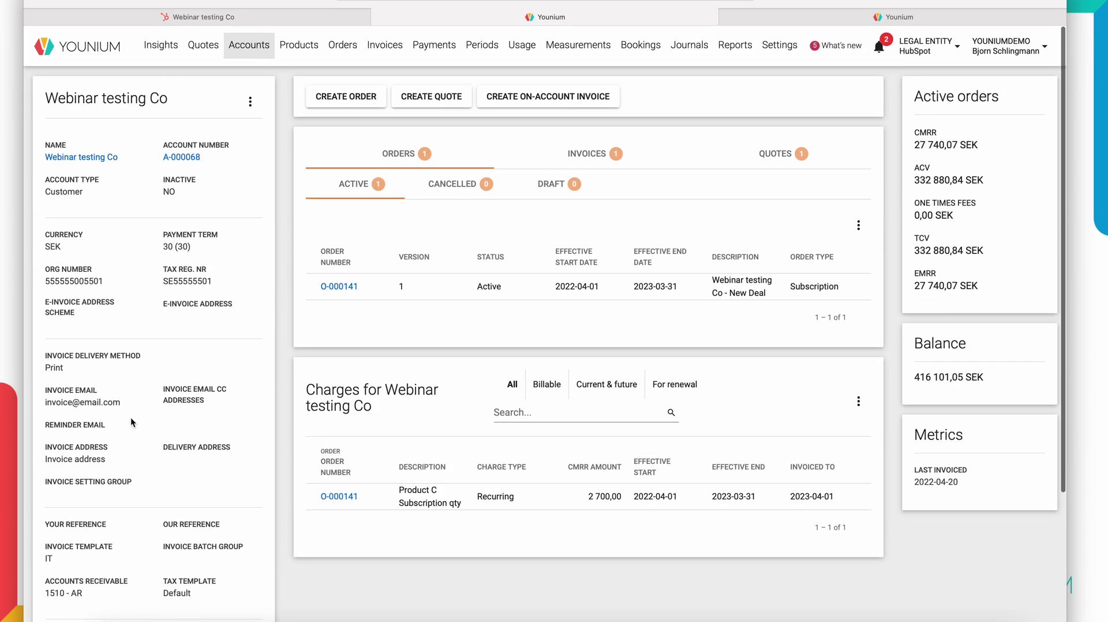
click(234, 19)
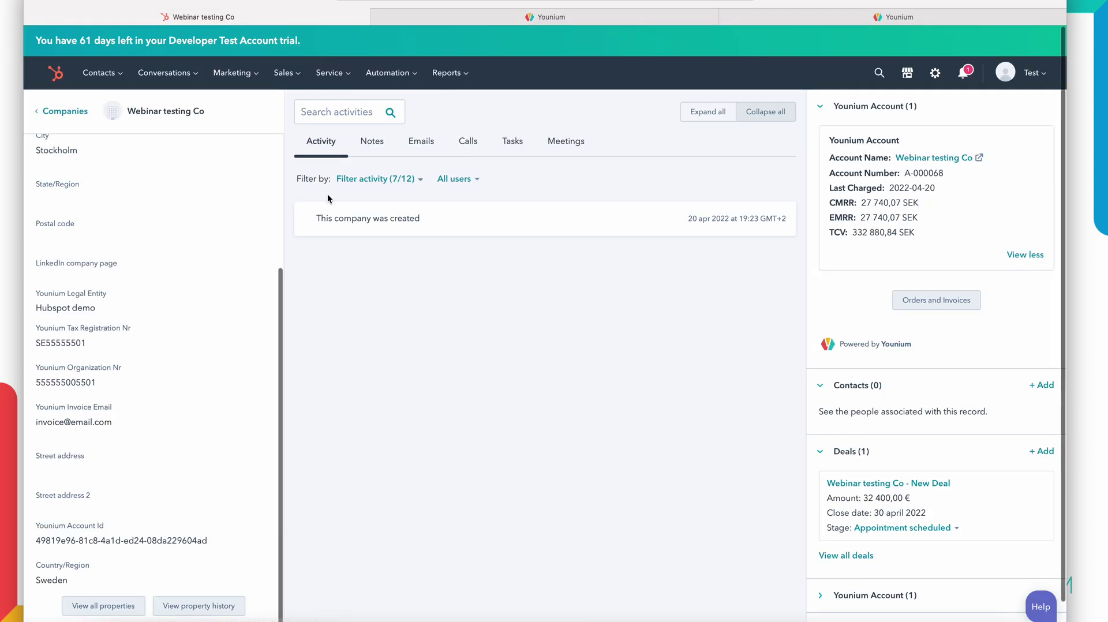